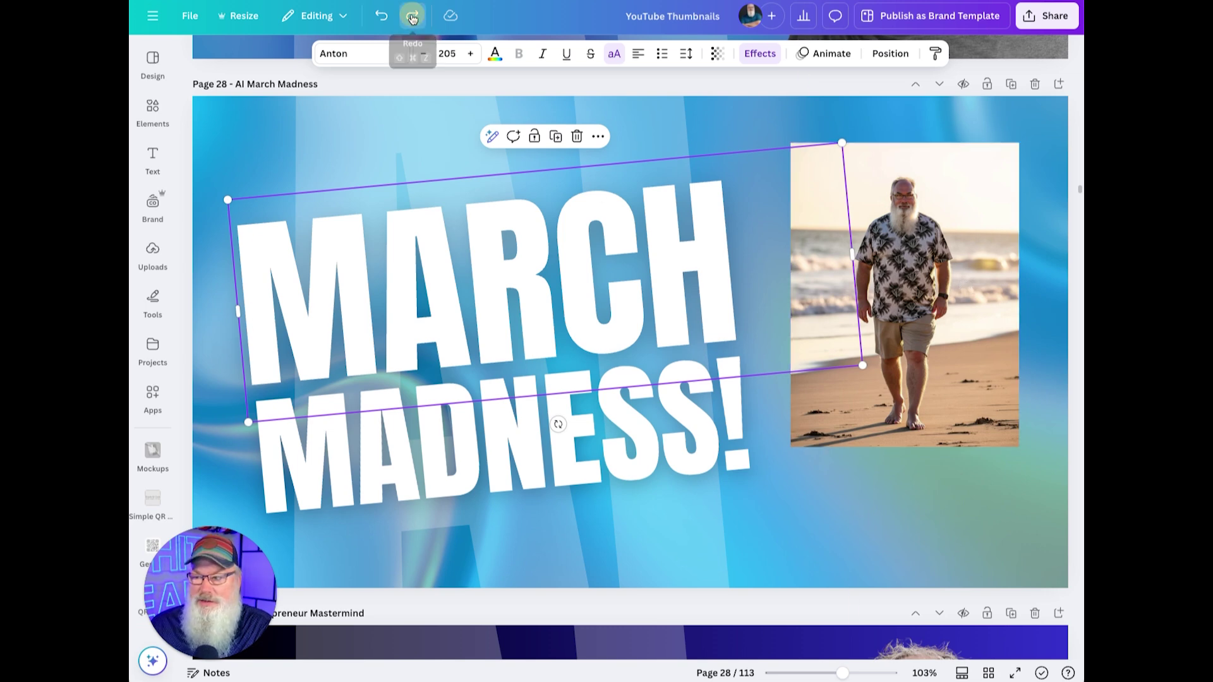
# - Redo twice to restore the enlarged beach photo over the MARCH text, then select it
pyautogui.click(412, 17)
pyautogui.click(412, 18)
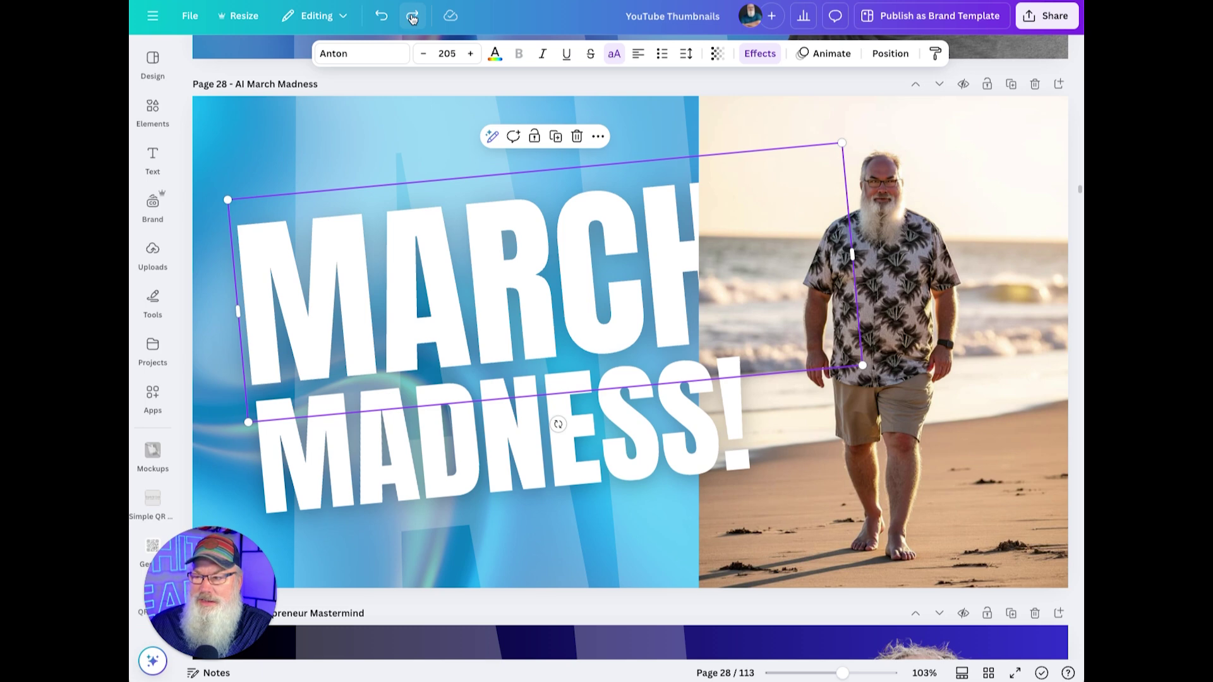
pyautogui.click(991, 206)
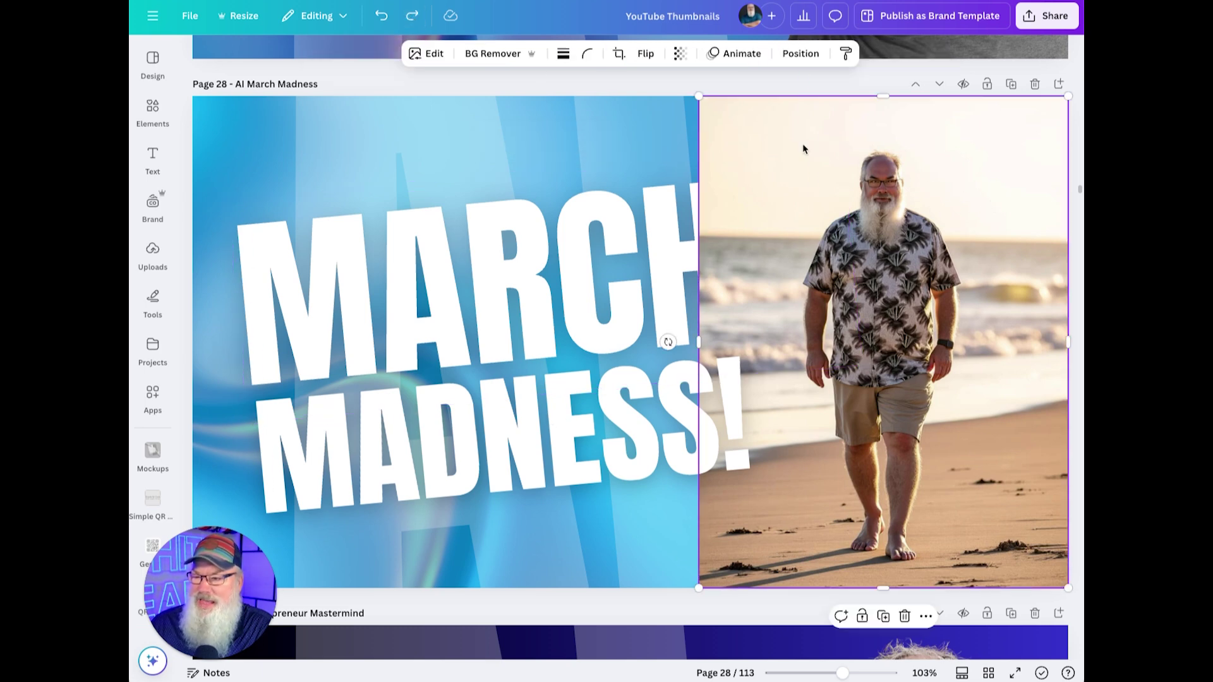
# - Open Magic Expand for the beach photo and choose the Whole Page size
pyautogui.click(442, 64)
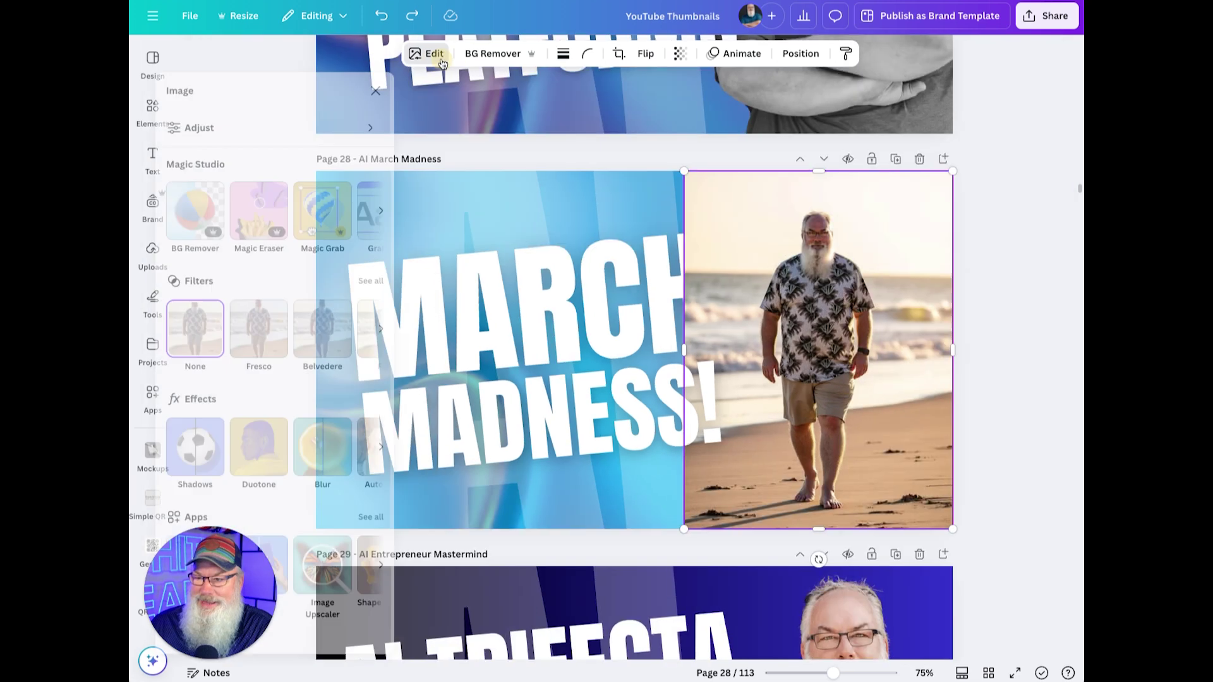
pyautogui.hscroll(2, 340, 221)
pyautogui.hscroll(1, 340, 221)
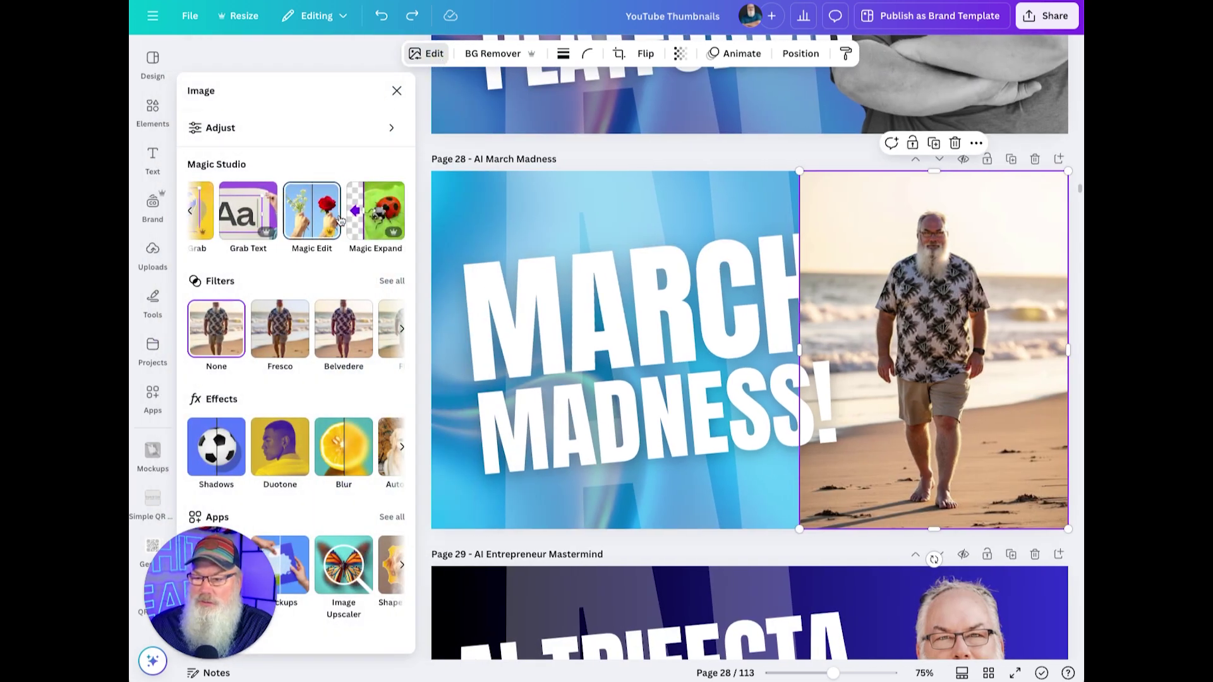
pyautogui.click(376, 219)
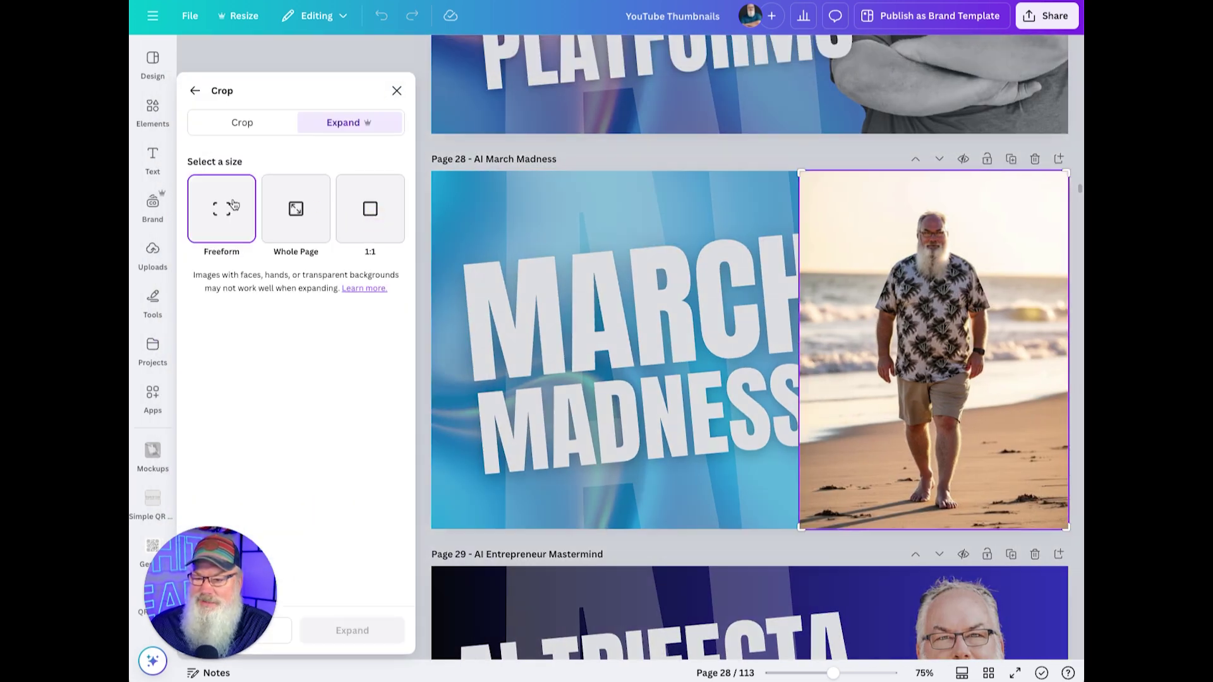
pyautogui.click(302, 216)
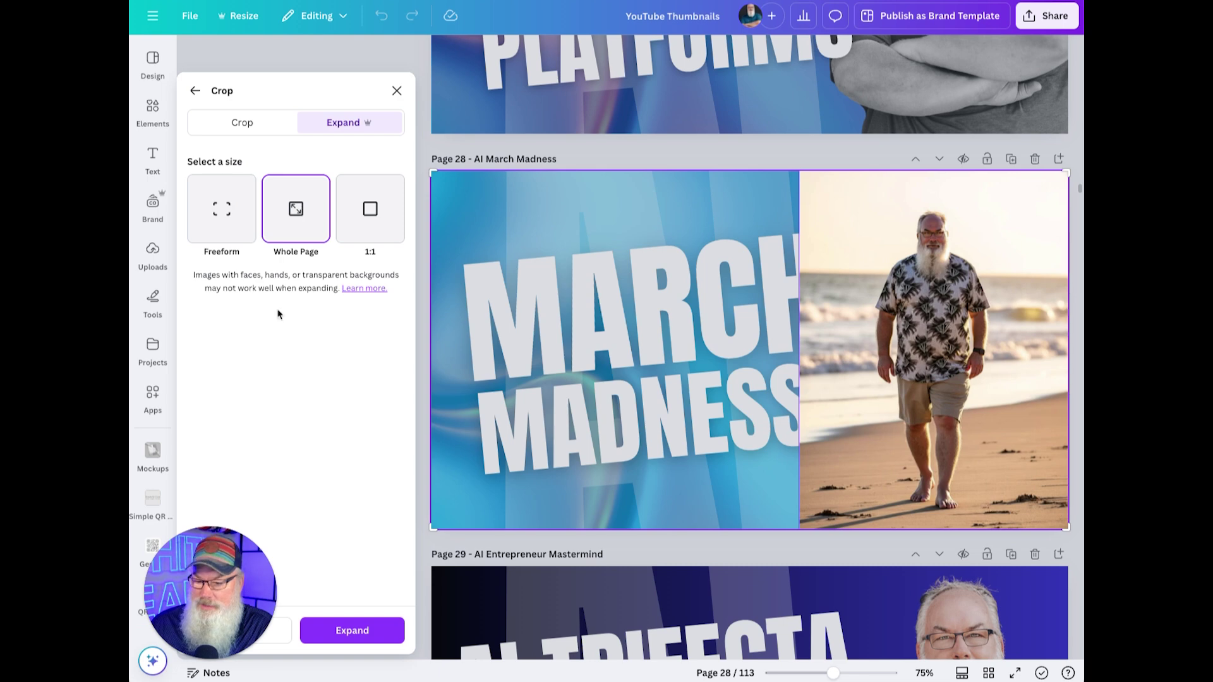
# - Generate the whole-page expansions, compare them, and keep the version with two men walking
pyautogui.click(359, 631)
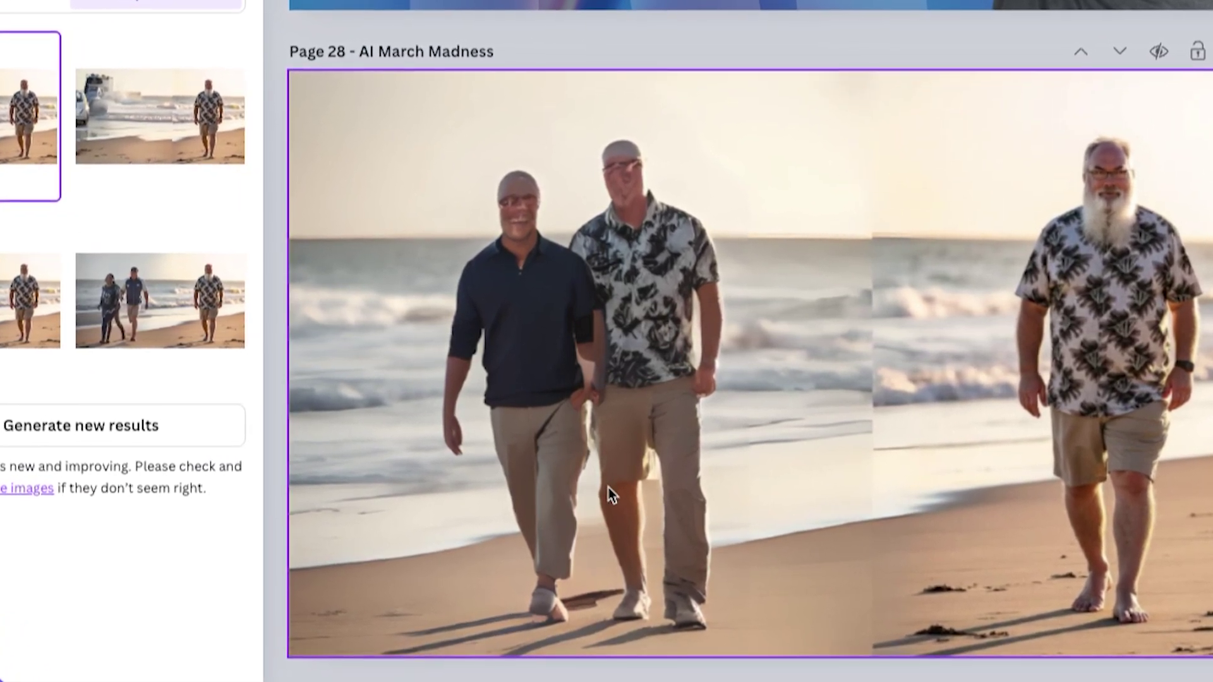
pyautogui.click(138, 100)
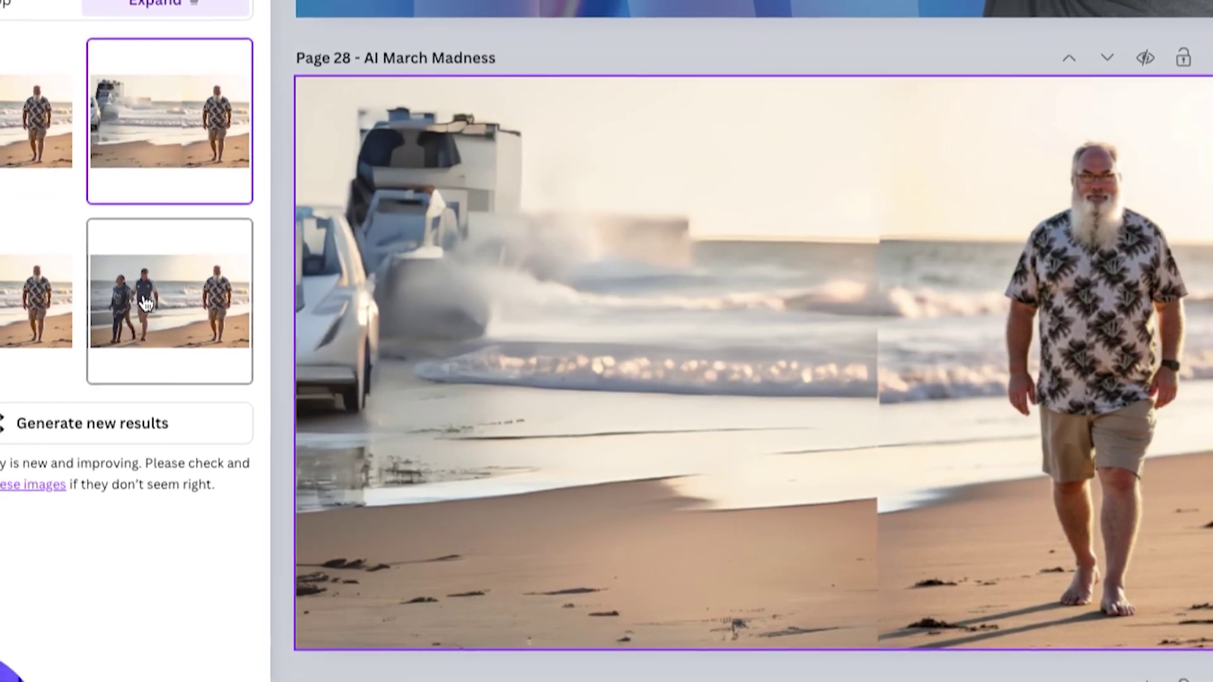
pyautogui.click(32, 300)
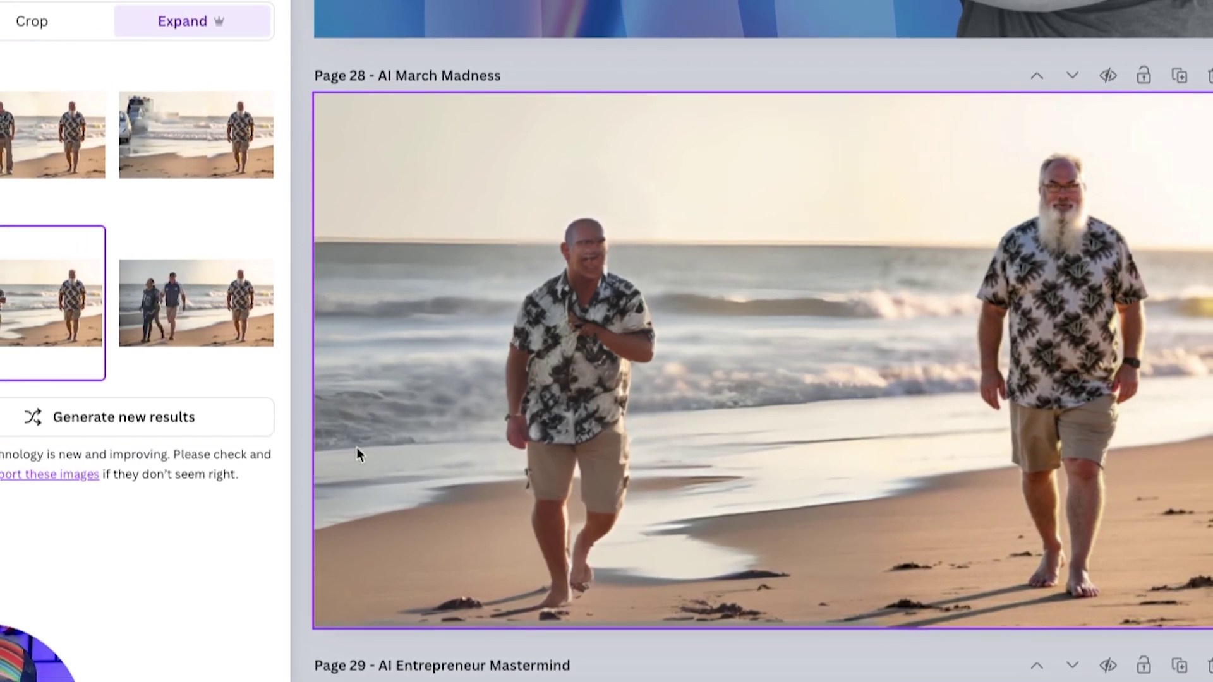
pyautogui.click(186, 307)
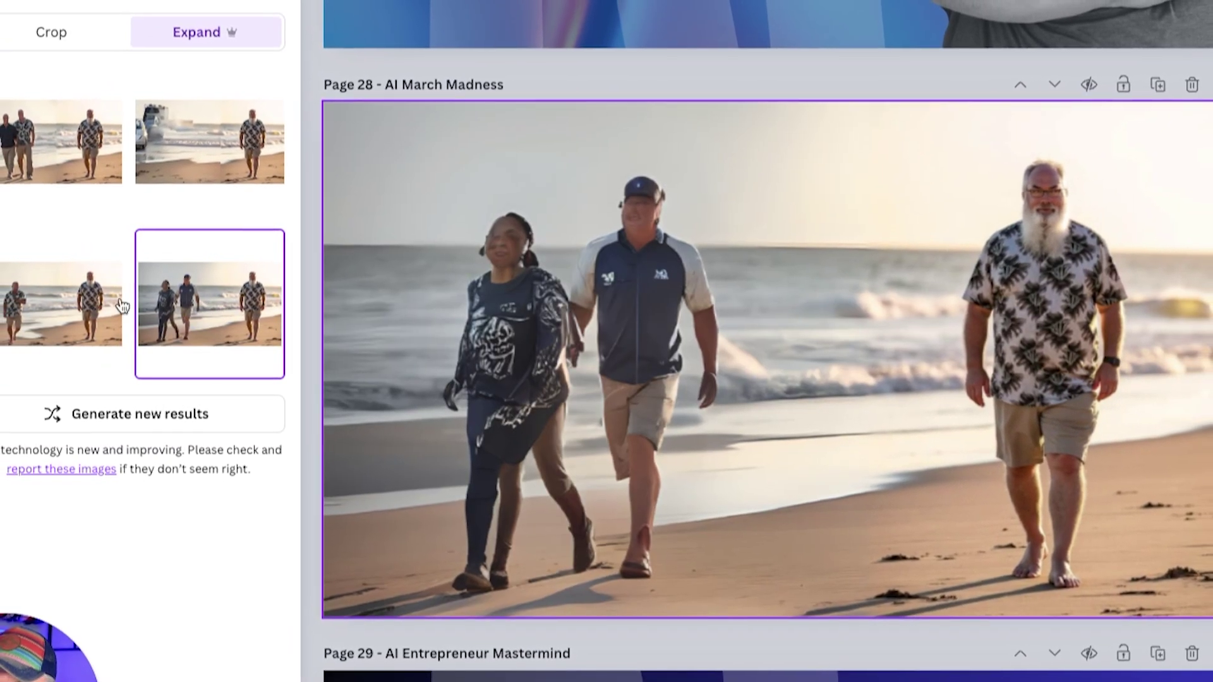
pyautogui.click(25, 302)
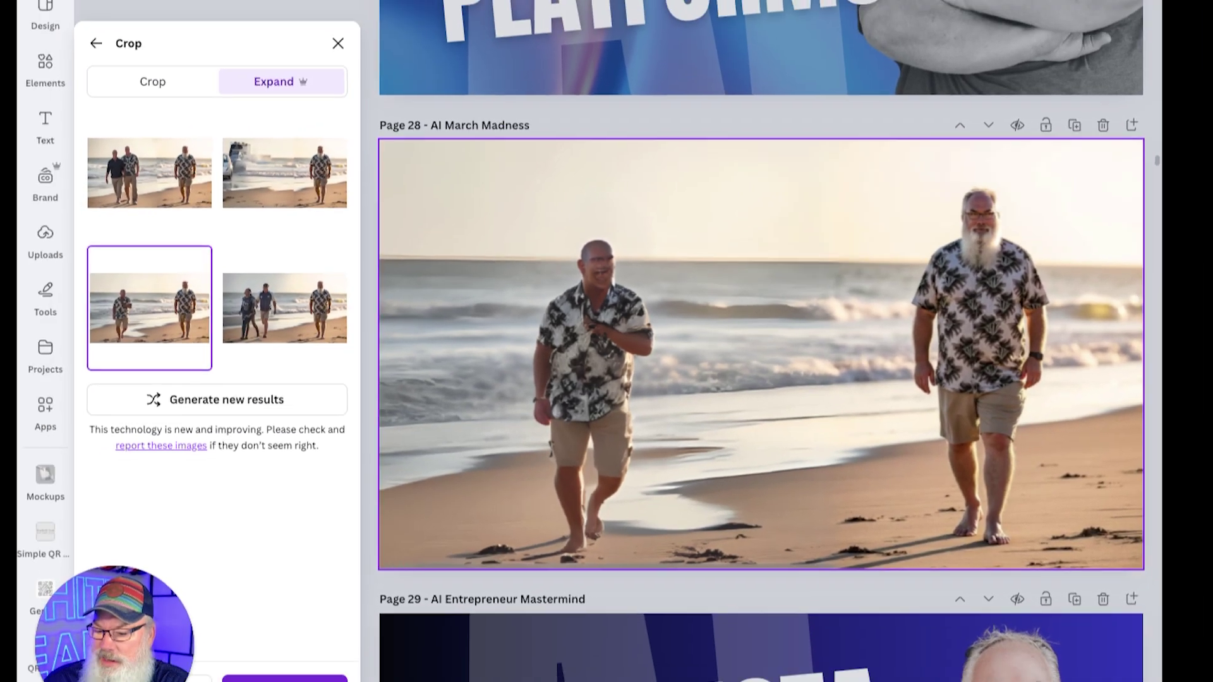
pyautogui.click(215, 669)
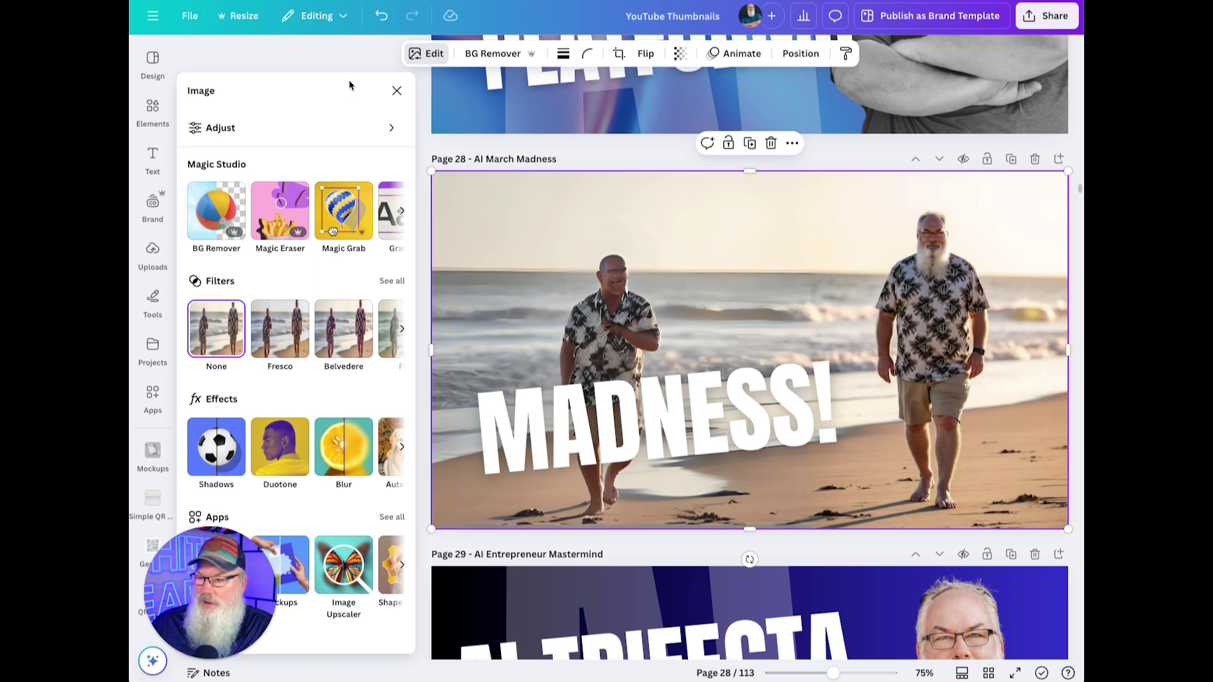
# - Erase the extra man from the photo with Magic Eraser at brush size 34
pyautogui.click(430, 55)
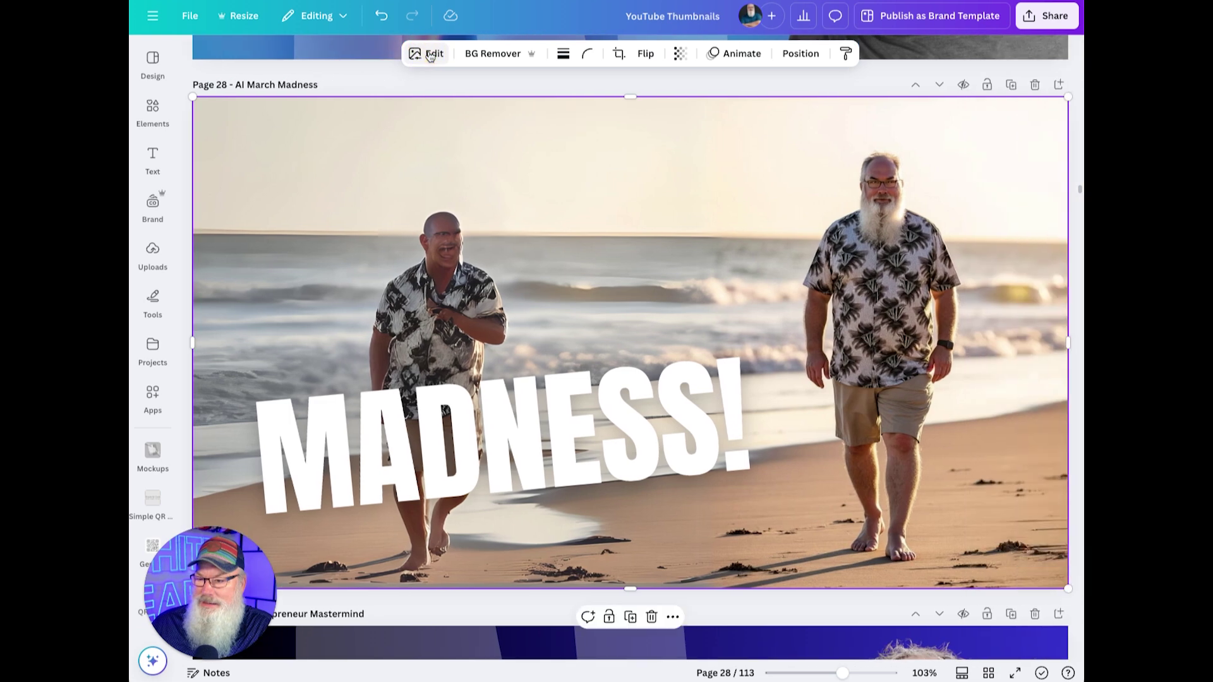
pyautogui.click(429, 54)
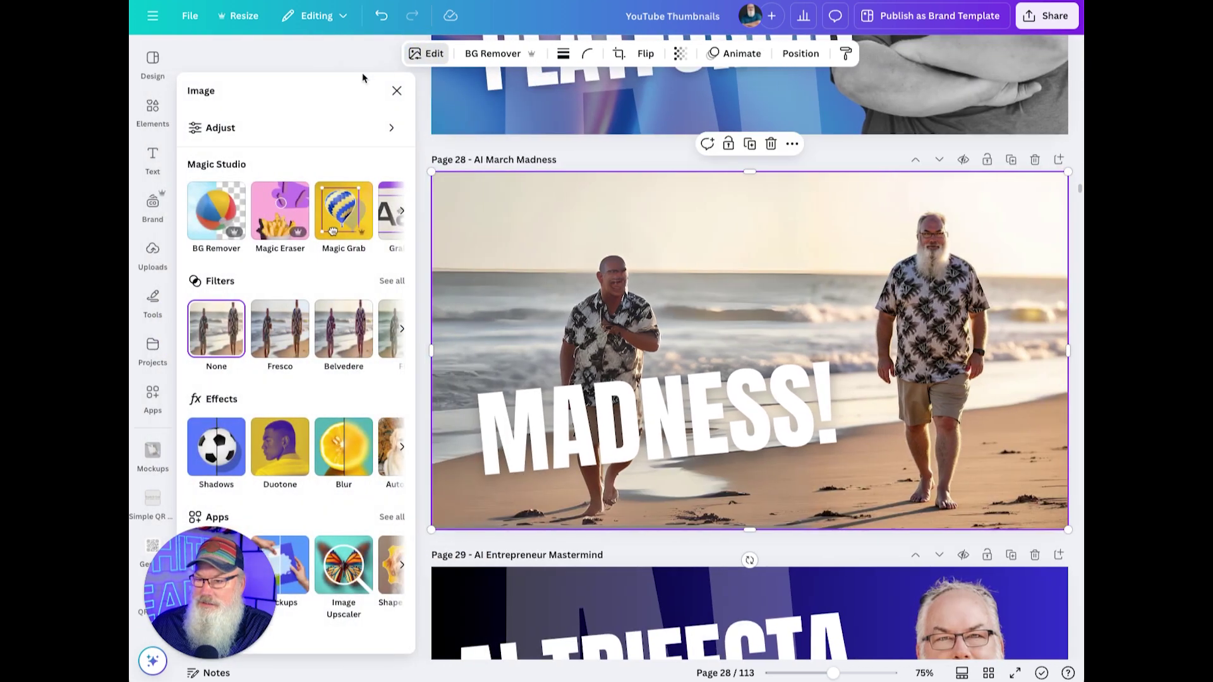
pyautogui.click(294, 221)
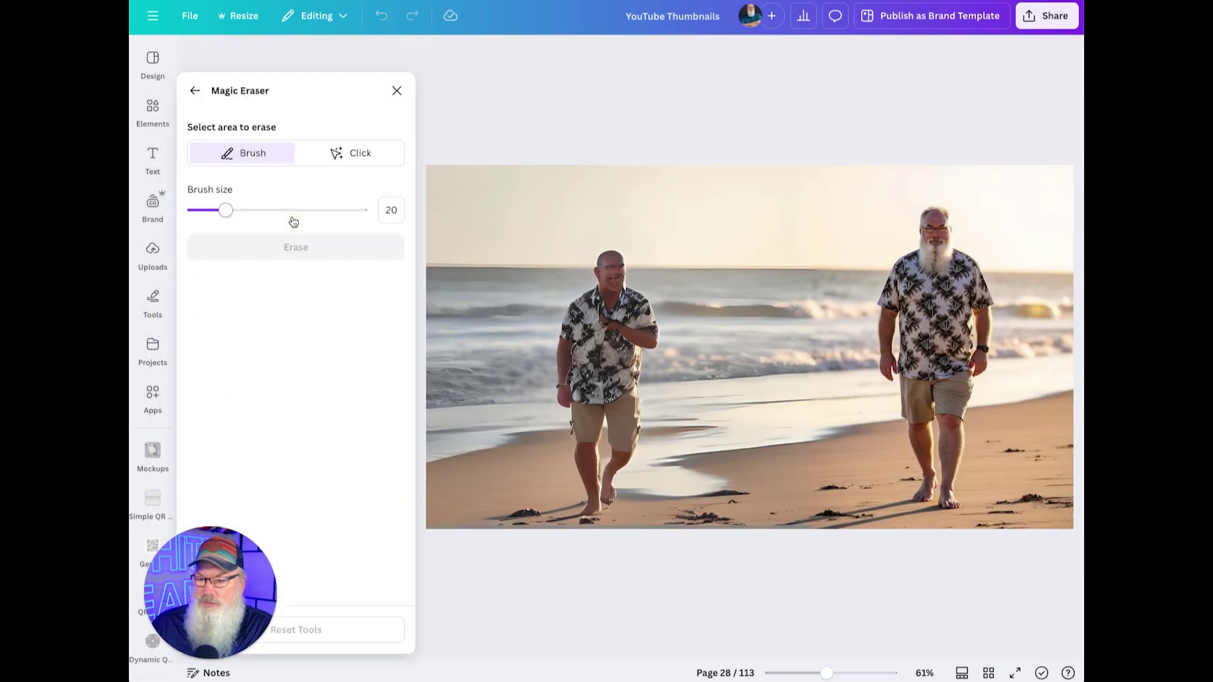
pyautogui.click(250, 210)
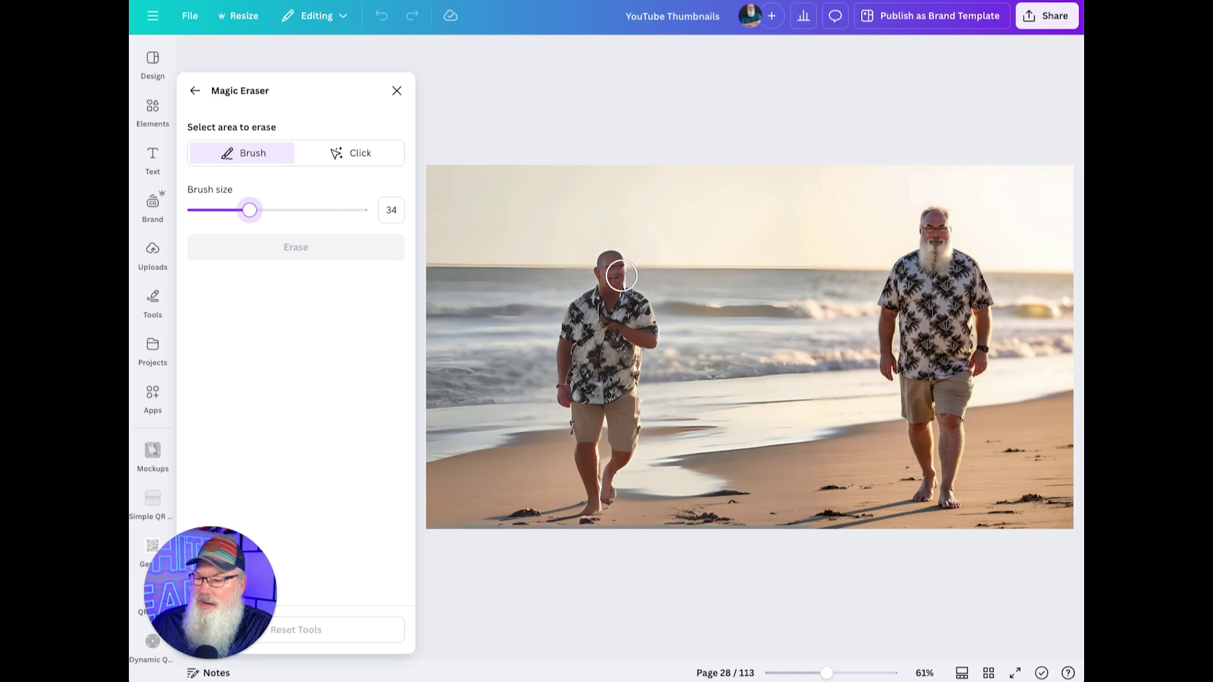
pyautogui.moveTo(612, 260)
pyautogui.mouseDown()
pyautogui.moveTo(560, 362)
pyautogui.moveTo(588, 500)
pyautogui.moveTo(606, 494)
pyautogui.moveTo(626, 449)
pyautogui.moveTo(630, 346)
pyautogui.moveTo(649, 337)
pyautogui.moveTo(621, 292)
pyautogui.moveTo(620, 261)
pyautogui.moveTo(606, 345)
pyautogui.moveTo(591, 358)
pyautogui.moveTo(624, 321)
pyautogui.moveTo(589, 342)
pyautogui.moveTo(600, 453)
pyautogui.moveTo(612, 364)
pyautogui.moveTo(608, 421)
pyautogui.moveTo(611, 383)
pyautogui.mouseUp()
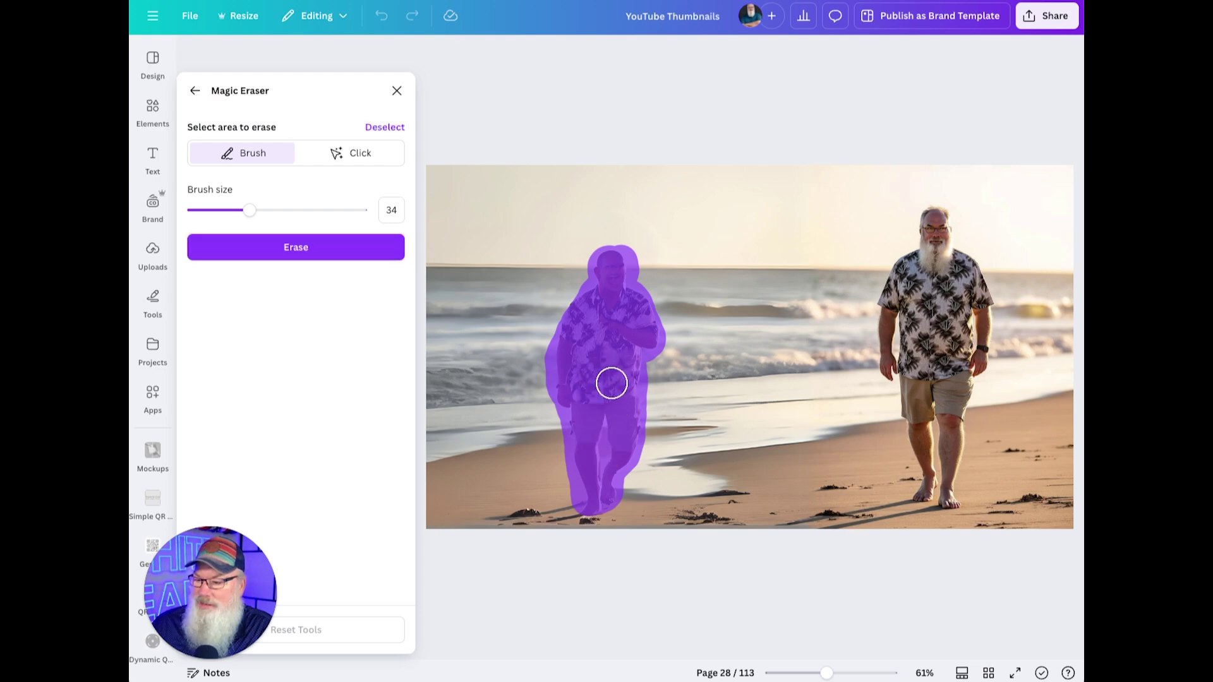
pyautogui.click(296, 248)
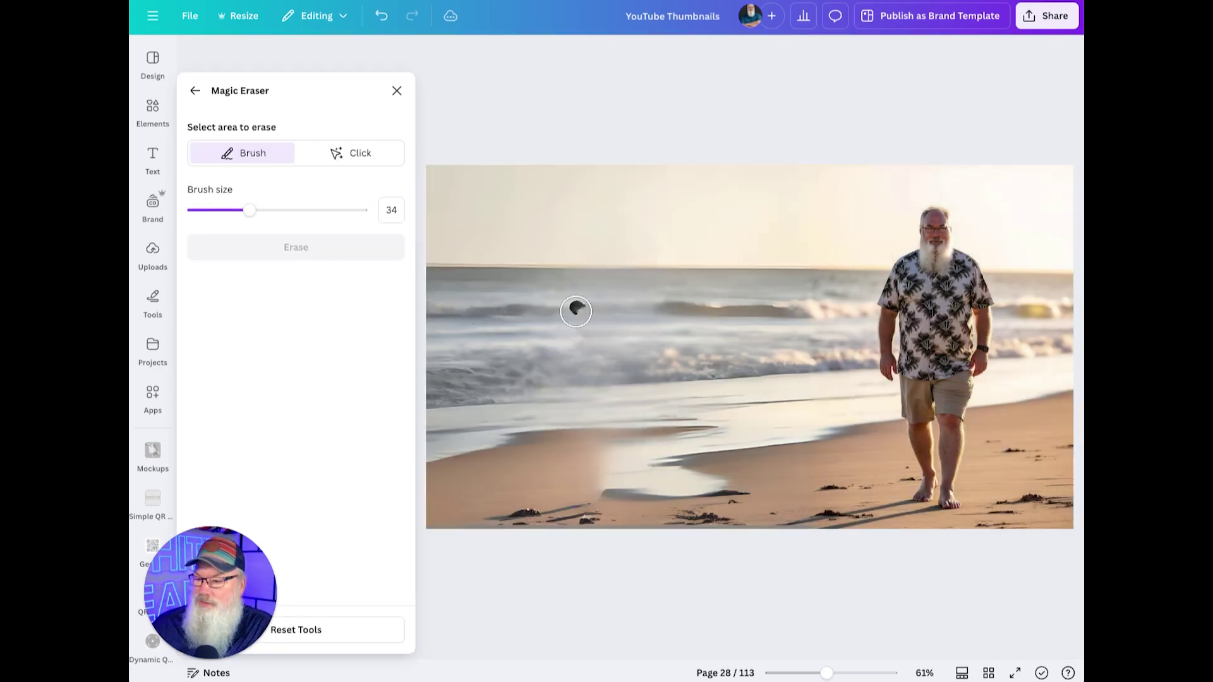
# - Erase the leftover dark spot in the waves and the marks on the sand
pyautogui.click(575, 310)
pyautogui.click(304, 255)
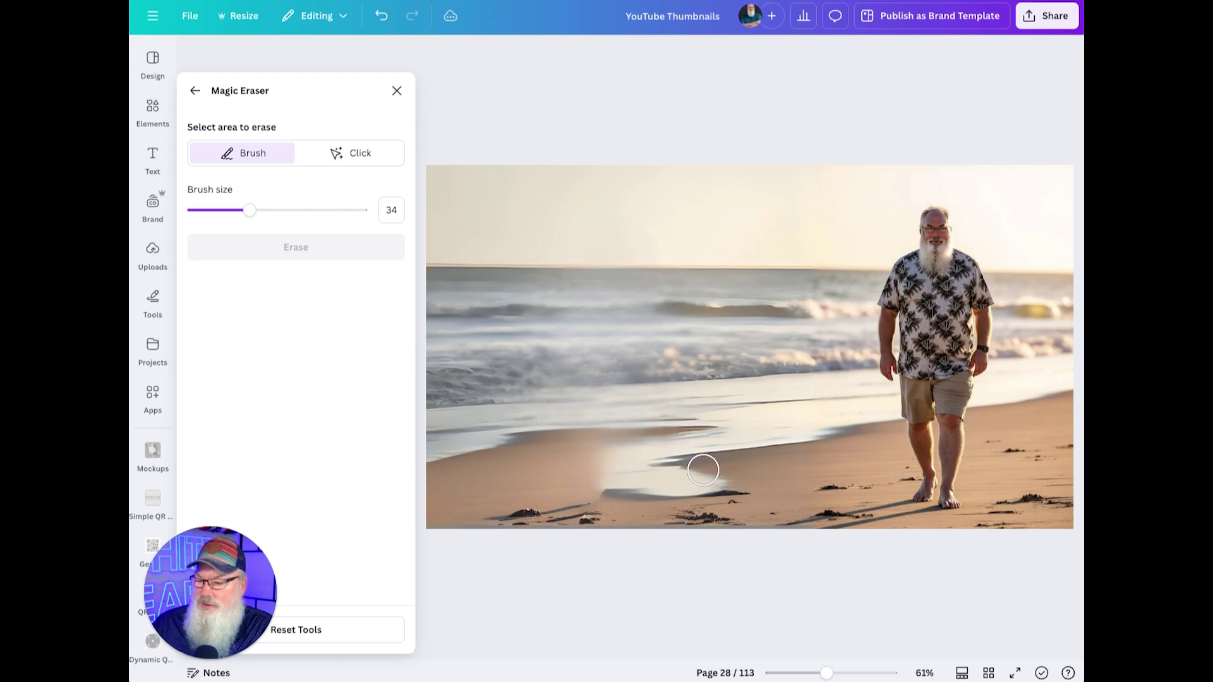
pyautogui.moveTo(703, 471)
pyautogui.mouseDown()
pyautogui.moveTo(613, 487)
pyautogui.moveTo(739, 488)
pyautogui.mouseUp()
pyautogui.click(276, 249)
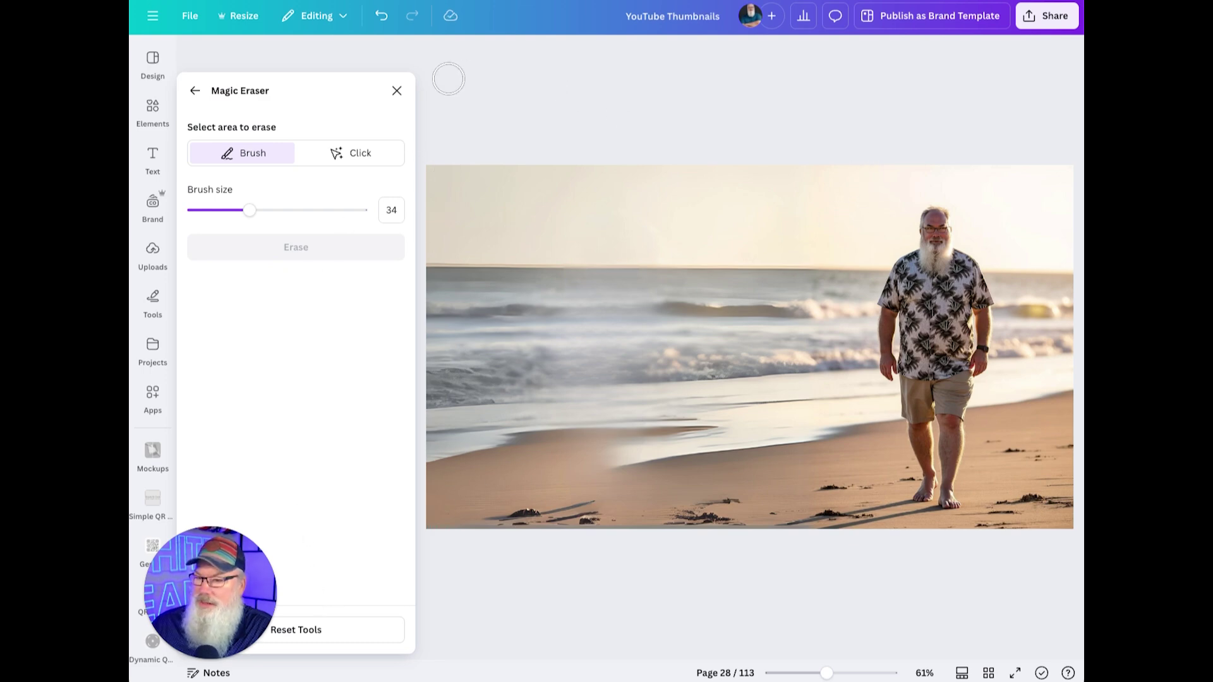
pyautogui.click(196, 91)
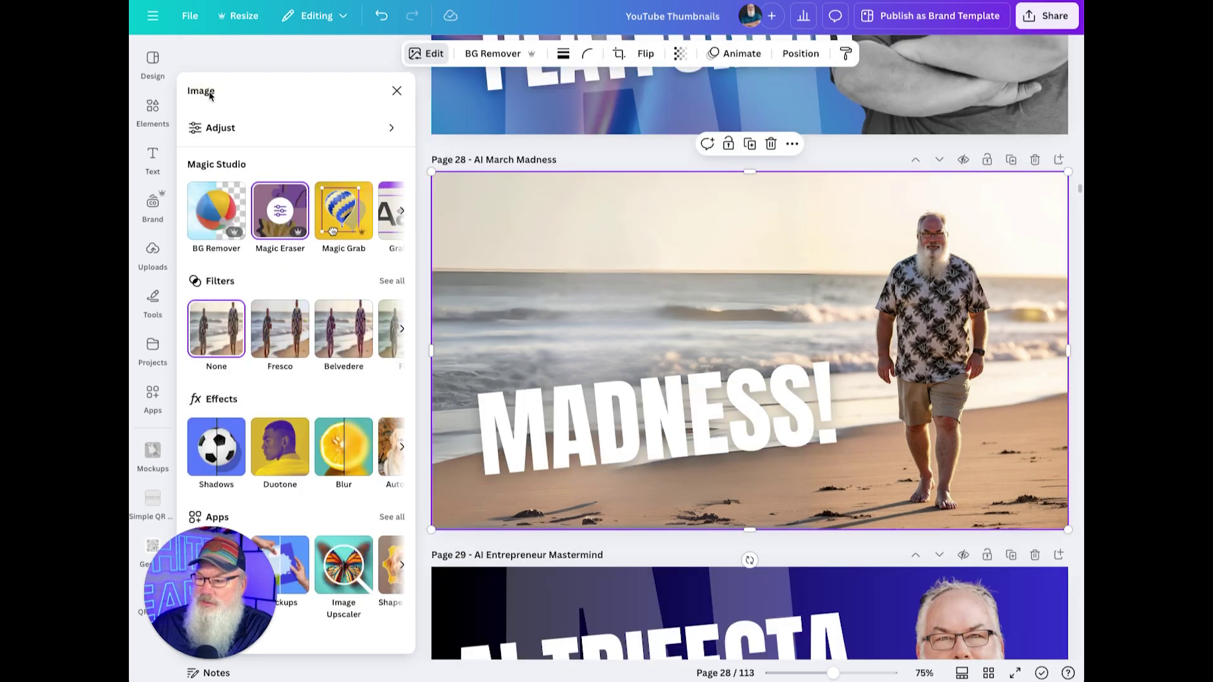
# - In the Layers list, move the beach photo below MARCH and delete the light-blue layer
pyautogui.rightClick(1044, 271)
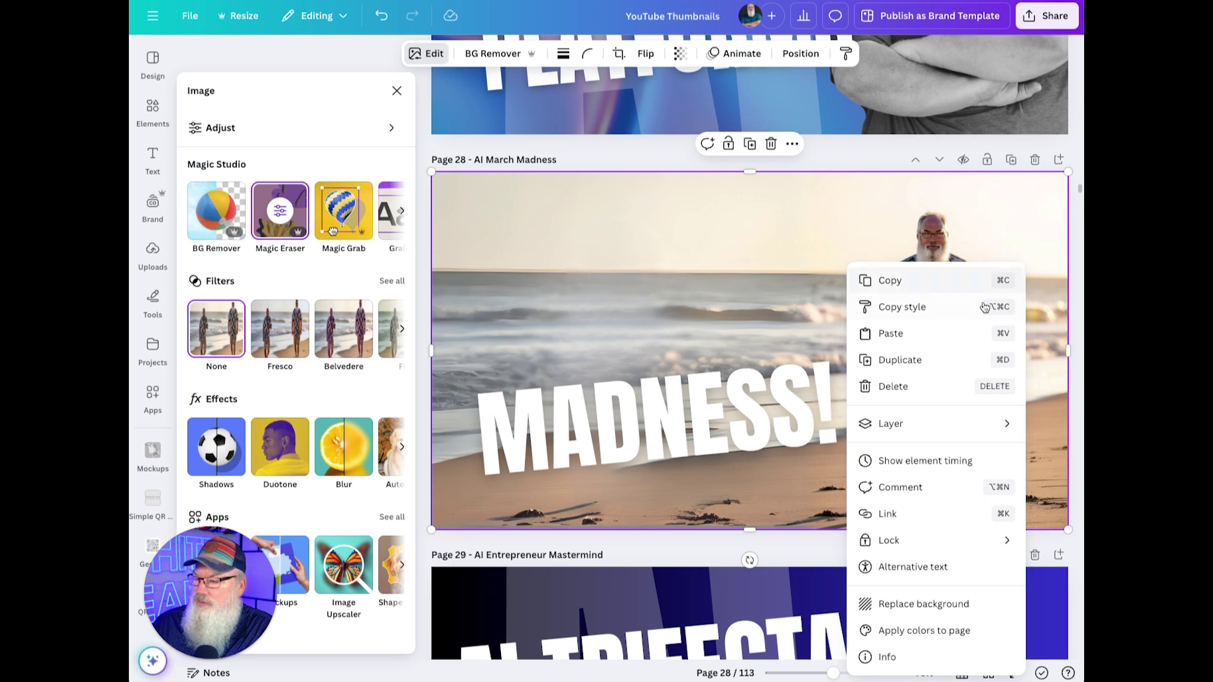
pyautogui.click(936, 430)
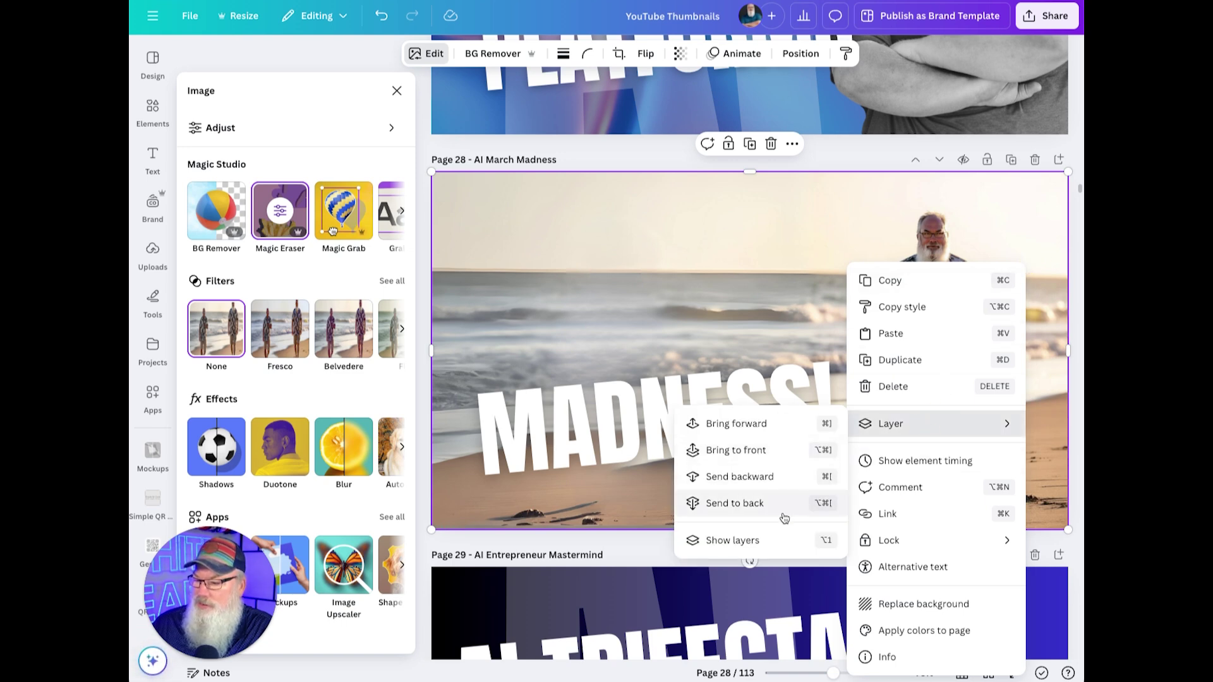
pyautogui.click(778, 540)
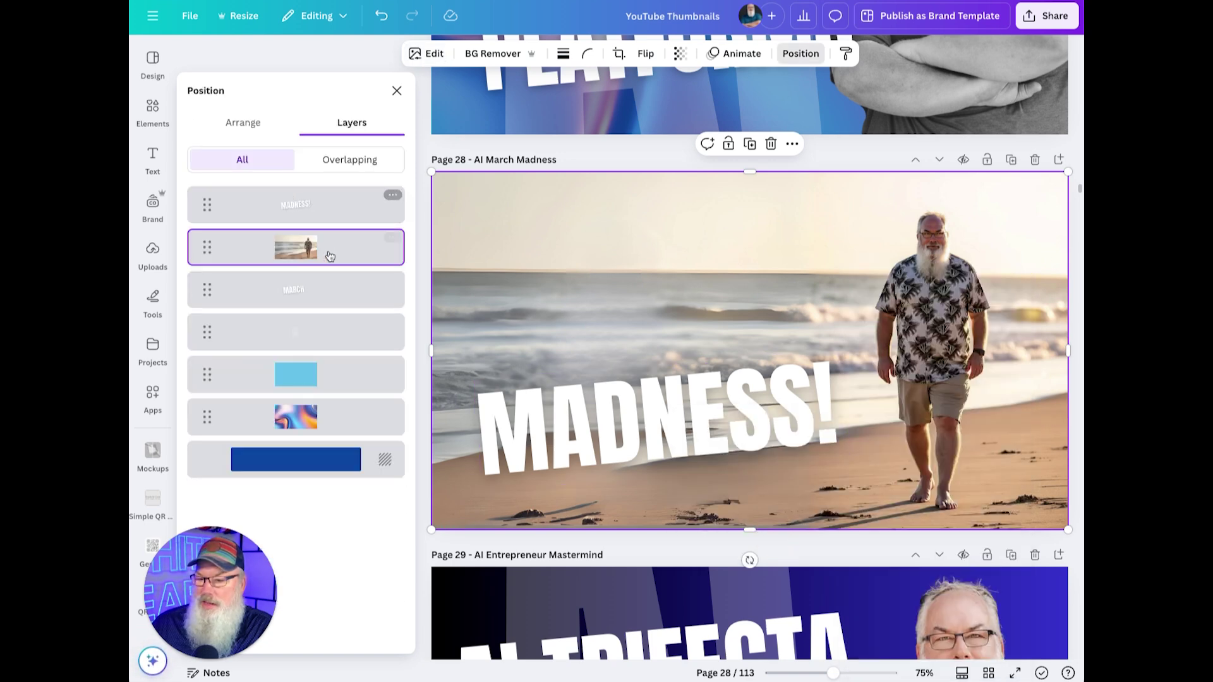
pyautogui.moveTo(344, 259); pyautogui.dragTo(349, 374)
pyautogui.rightClick(338, 384)
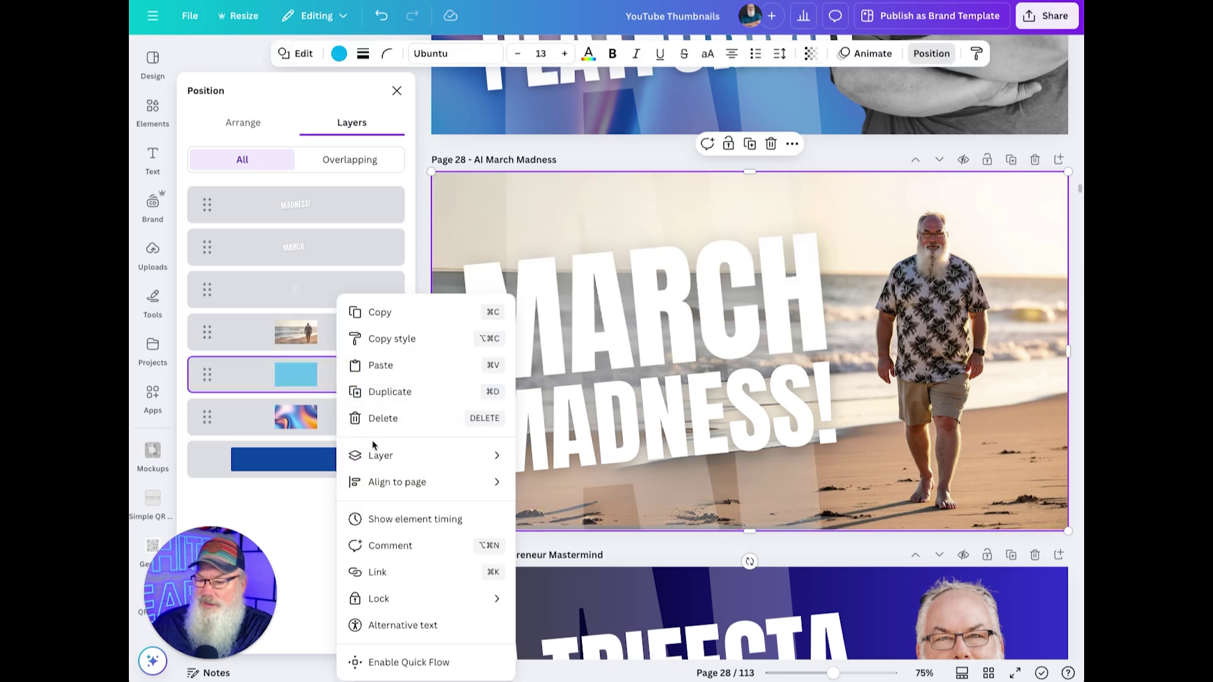
pyautogui.click(407, 422)
# - Delete the colourful gradient overlay layer from the Layers list
pyautogui.click(388, 376)
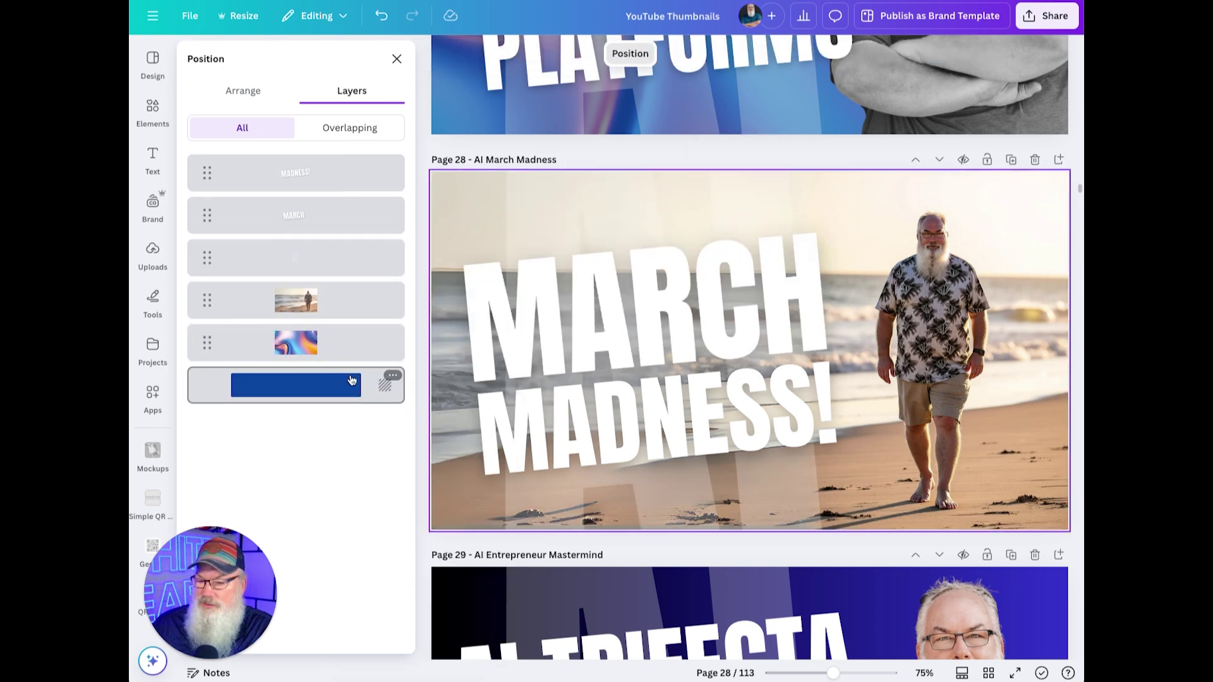
pyautogui.rightClick(355, 376)
pyautogui.click(397, 397)
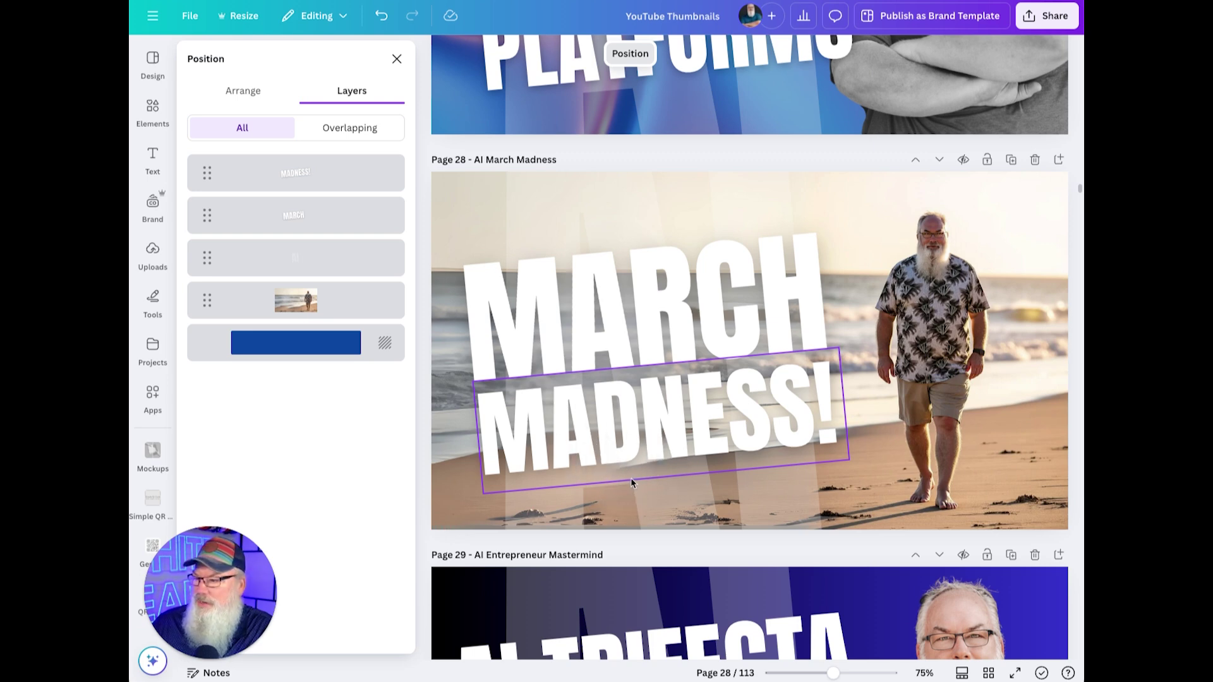
# - Apply Auto-adjust to the beach photo's colours
pyautogui.click(979, 350)
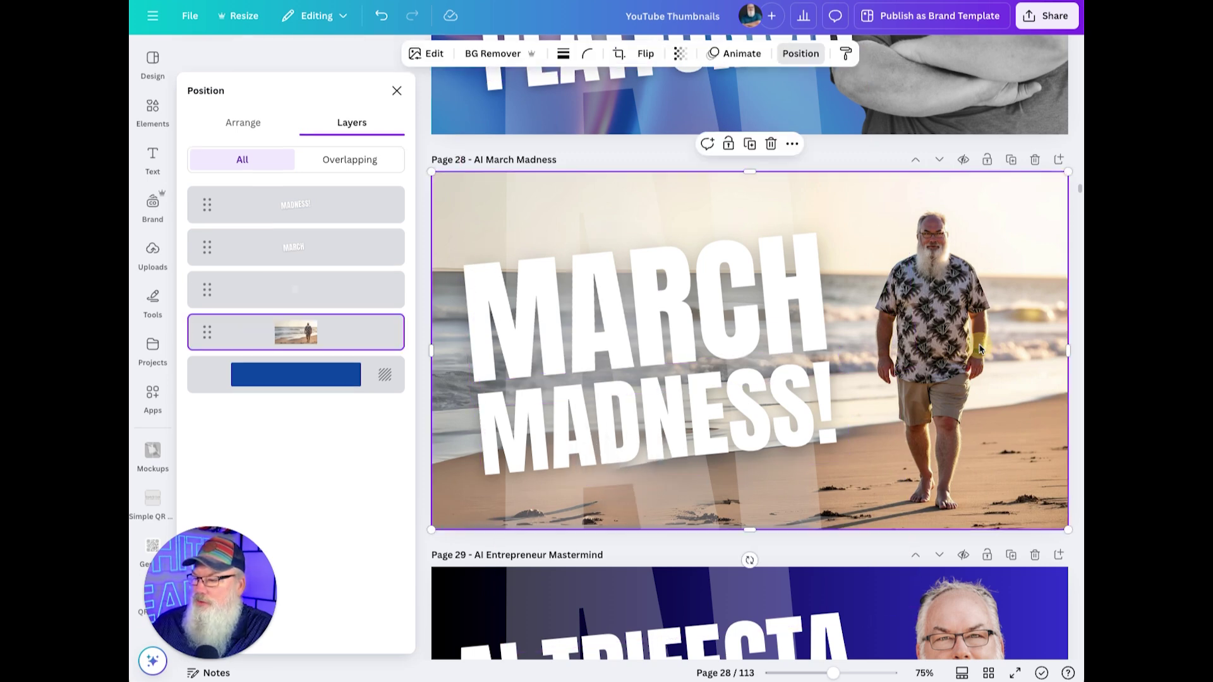
pyautogui.click(427, 53)
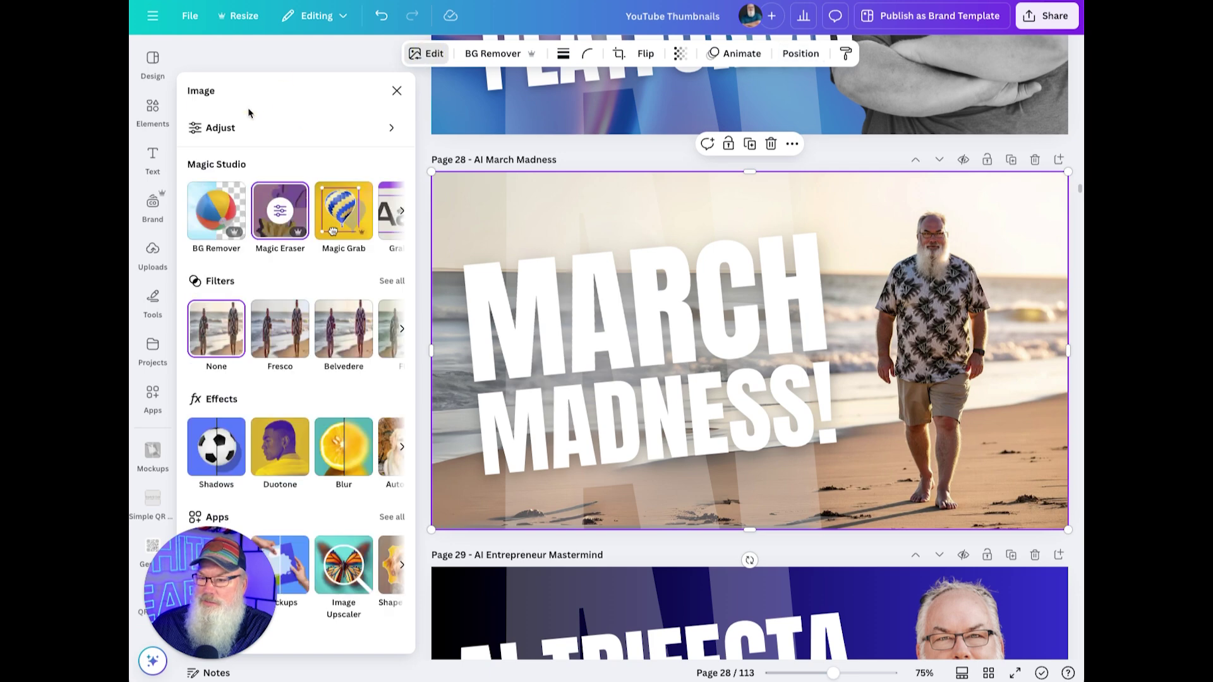
pyautogui.click(246, 130)
pyautogui.click(288, 122)
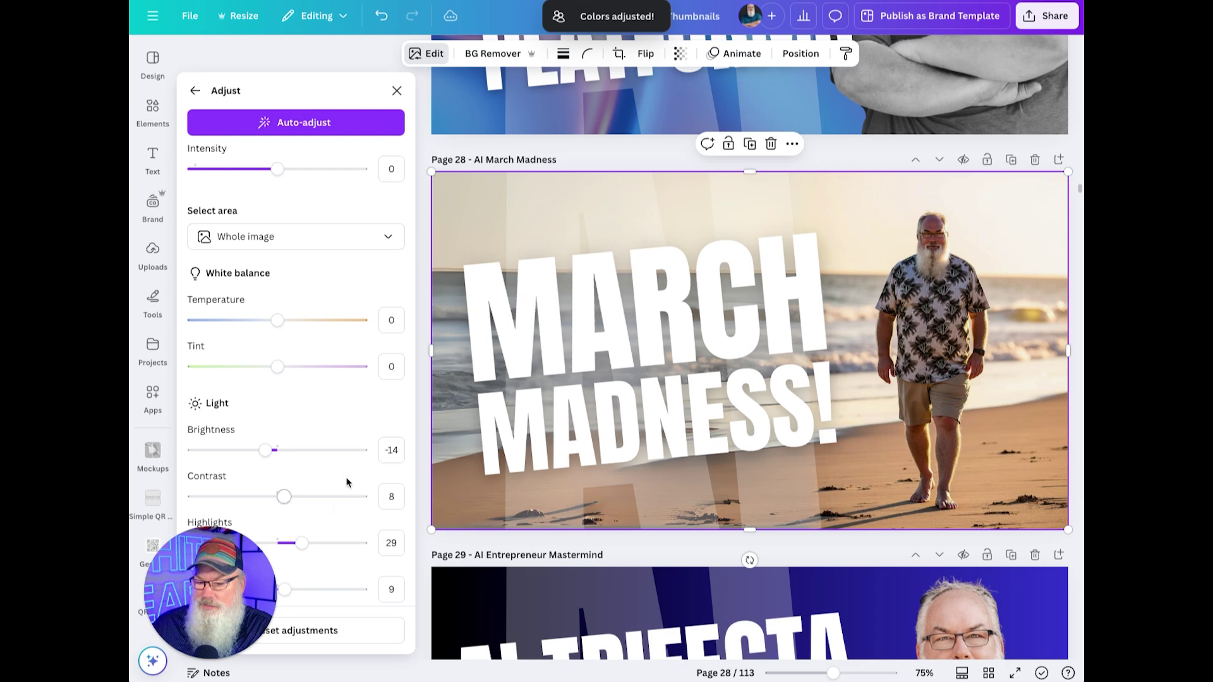
# - Raise the photo's Shadows to 58 and lower its Vibrance to 19
pyautogui.scroll(-4, 346, 482)
pyautogui.moveTo(284, 391); pyautogui.dragTo(327, 401)
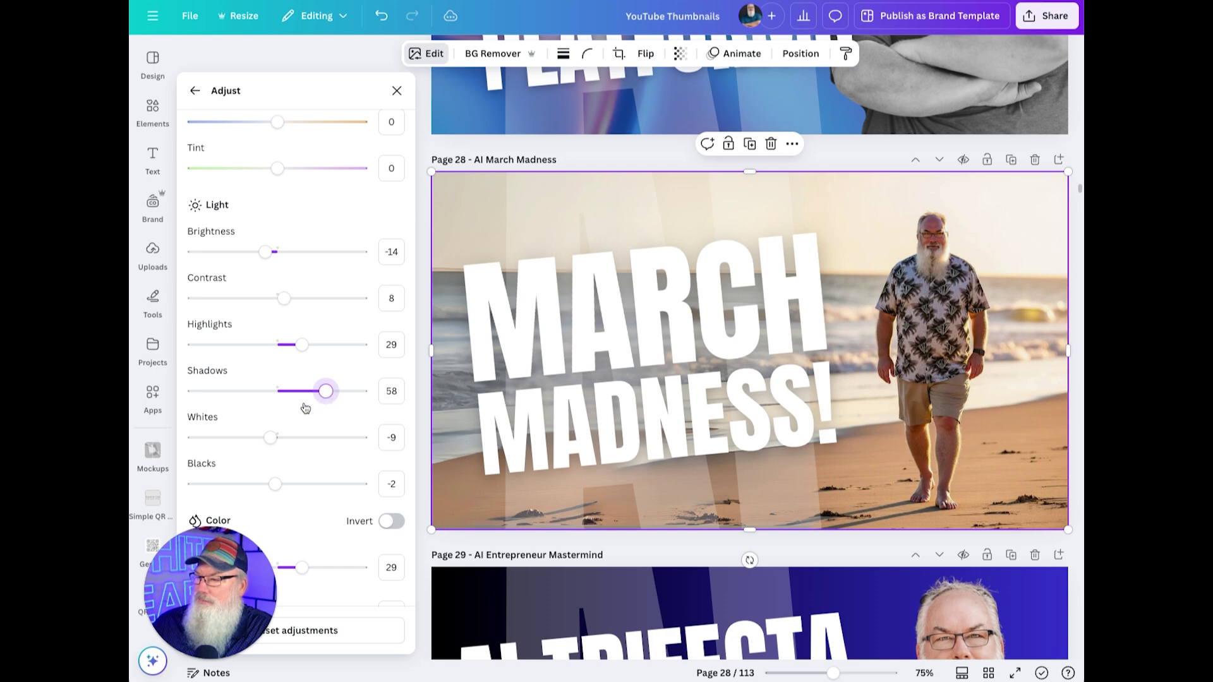
pyautogui.scroll(-5, 300, 397)
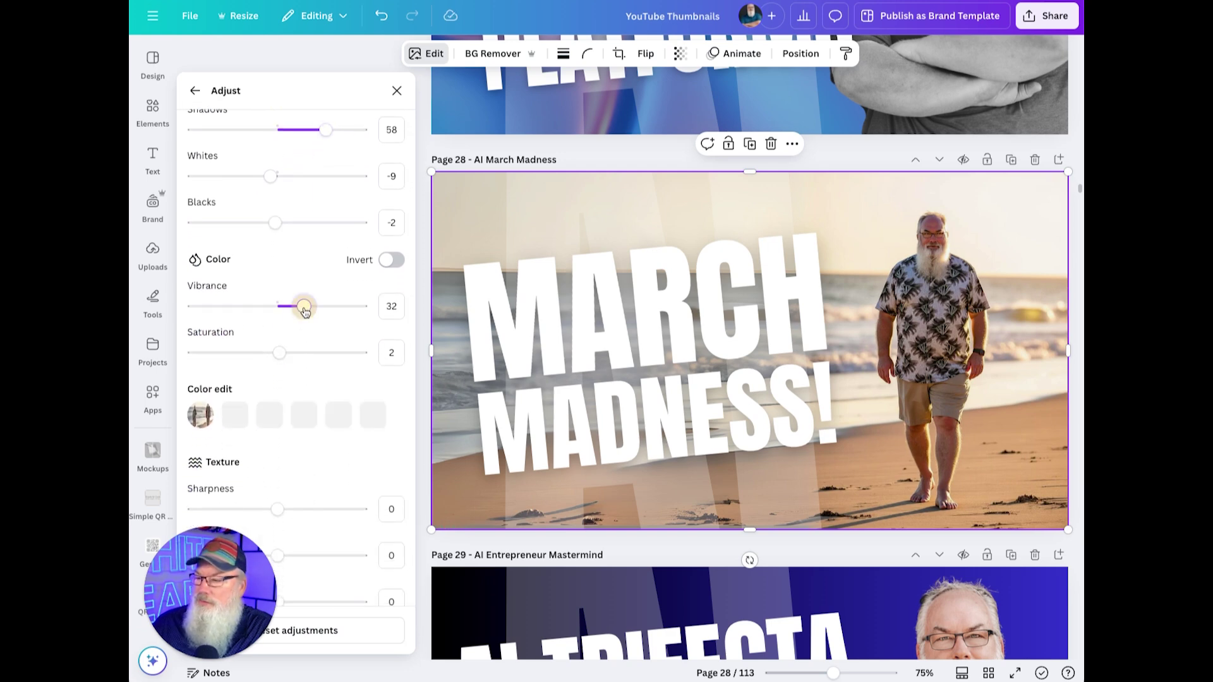
pyautogui.moveTo(302, 307); pyautogui.dragTo(293, 309)
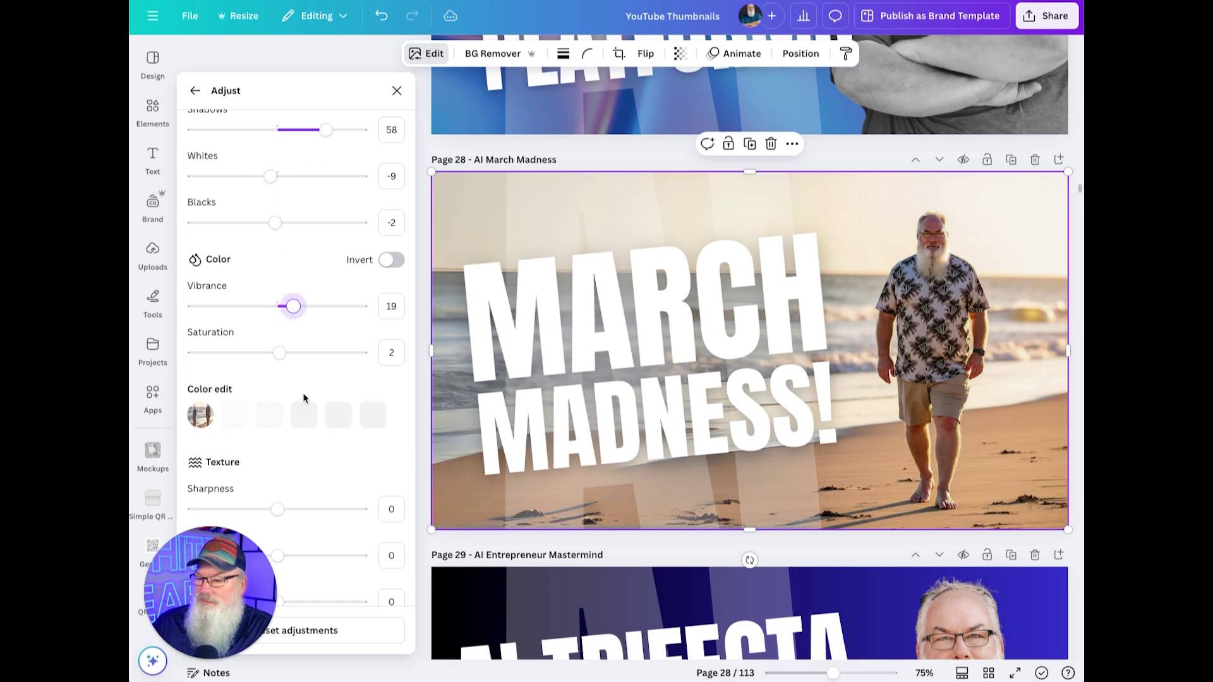
# - Raise the large AI backdrop text's transparency from 21 to about 44
pyautogui.click(612, 208)
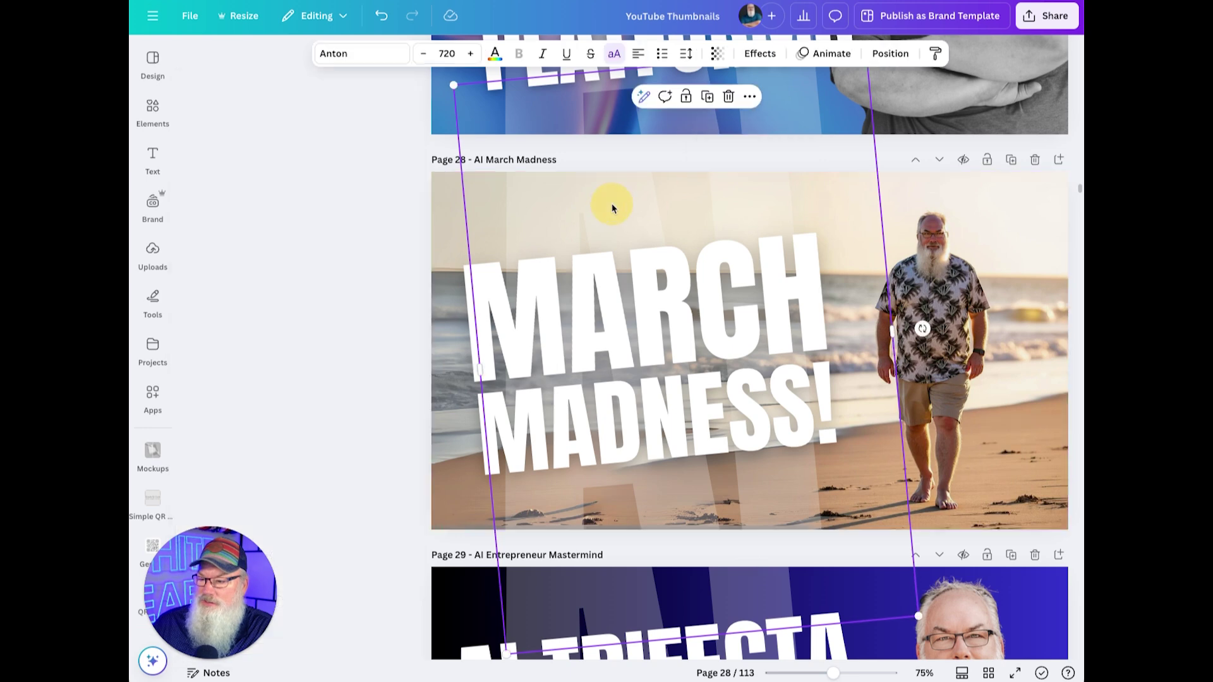
pyautogui.keyDown('ctrl'); pyautogui.scroll(3, 611, 209); pyautogui.keyUp('ctrl')
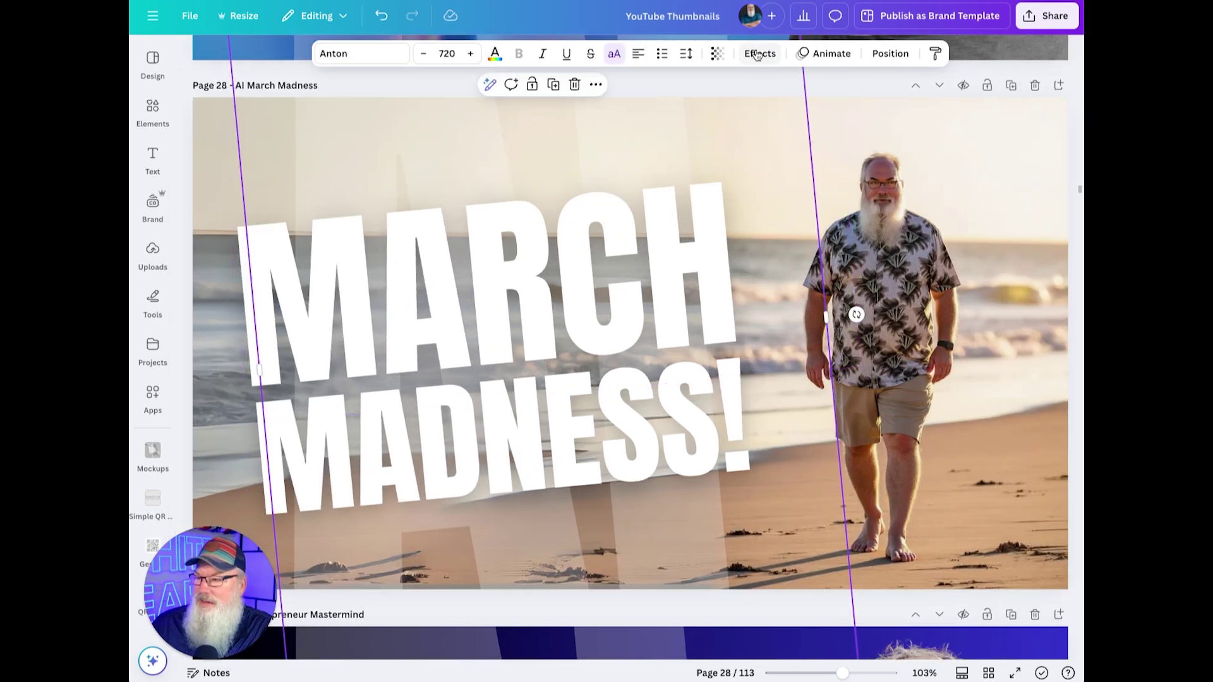
pyautogui.click(717, 54)
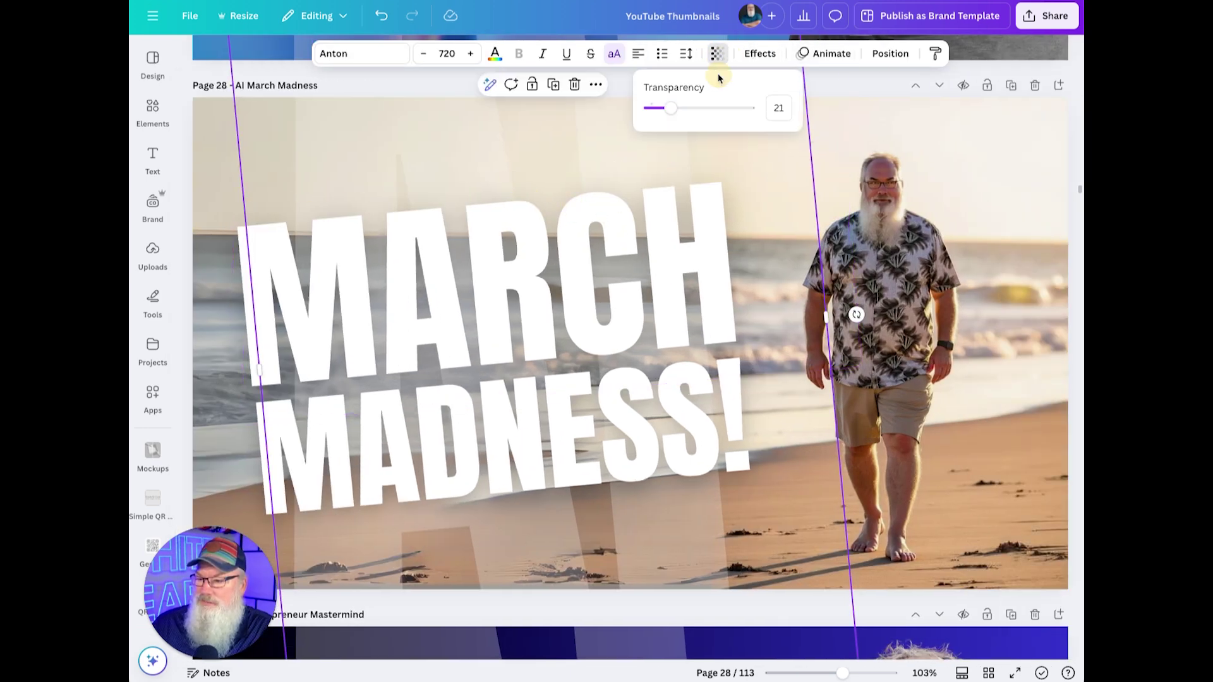
pyautogui.click(700, 109)
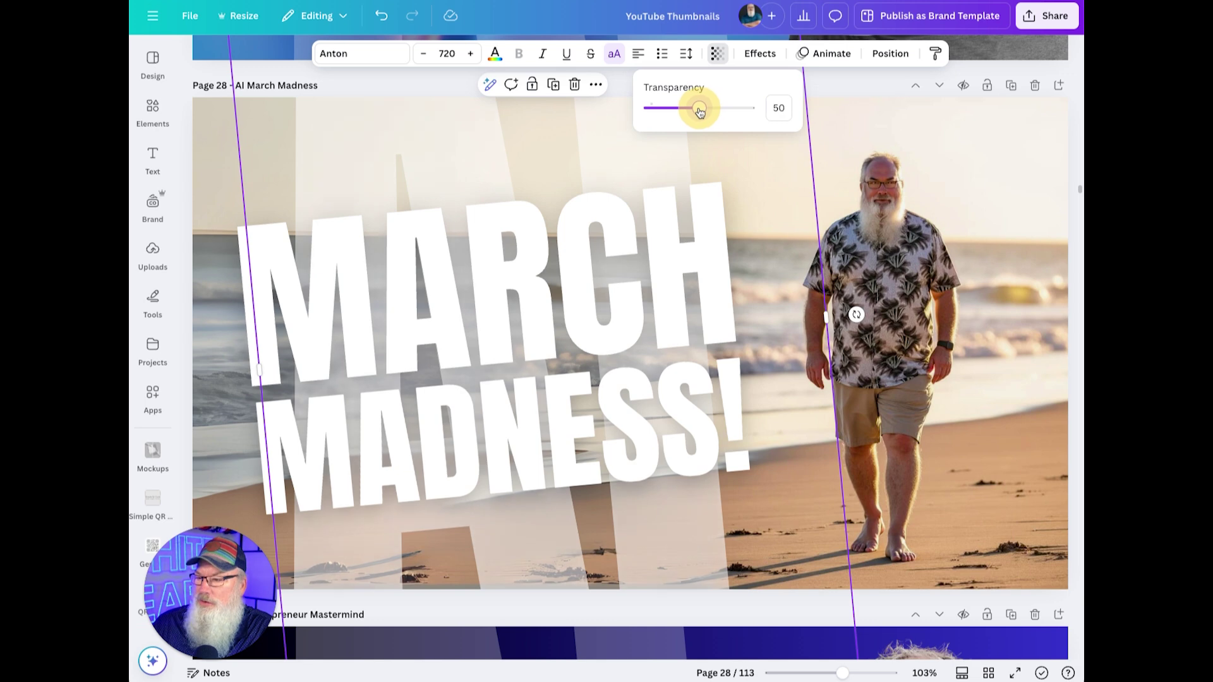
pyautogui.moveTo(700, 113); pyautogui.dragTo(694, 113)
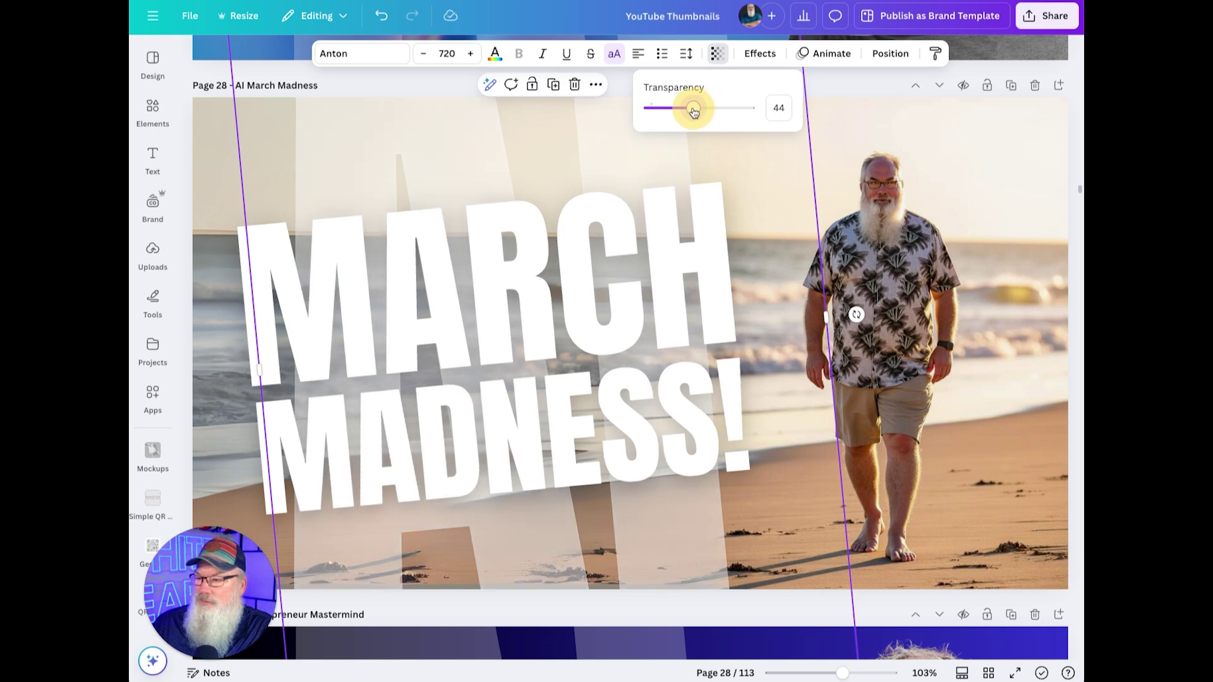
pyautogui.click(545, 280)
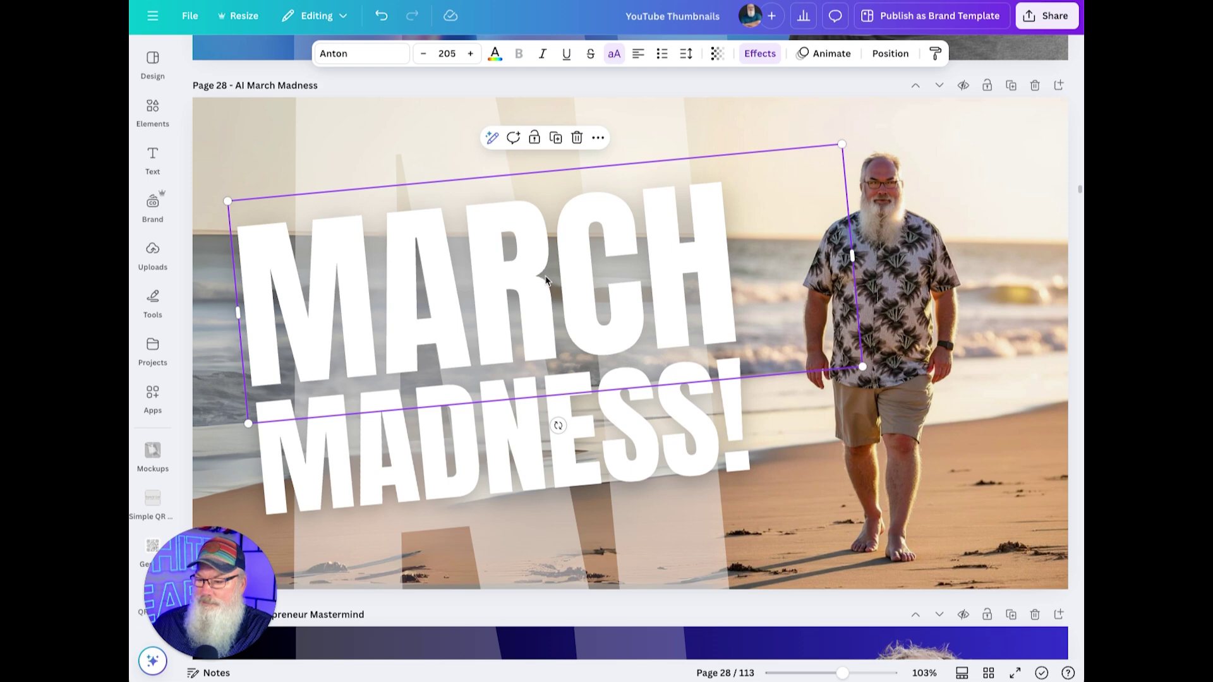
# - Give both MARCH and MADNESS! an Outline effect in the dark brown document colour
pyautogui.keyDown('shift'); pyautogui.click(624, 449); pyautogui.keyUp('shift')
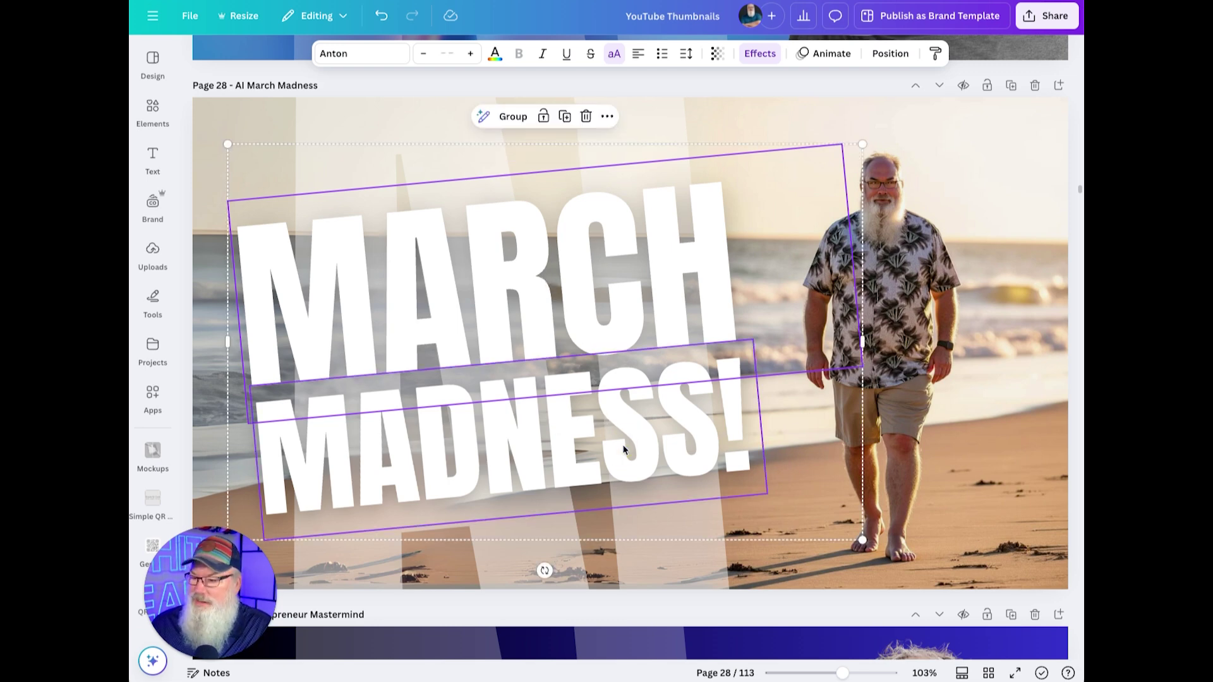
pyautogui.click(759, 54)
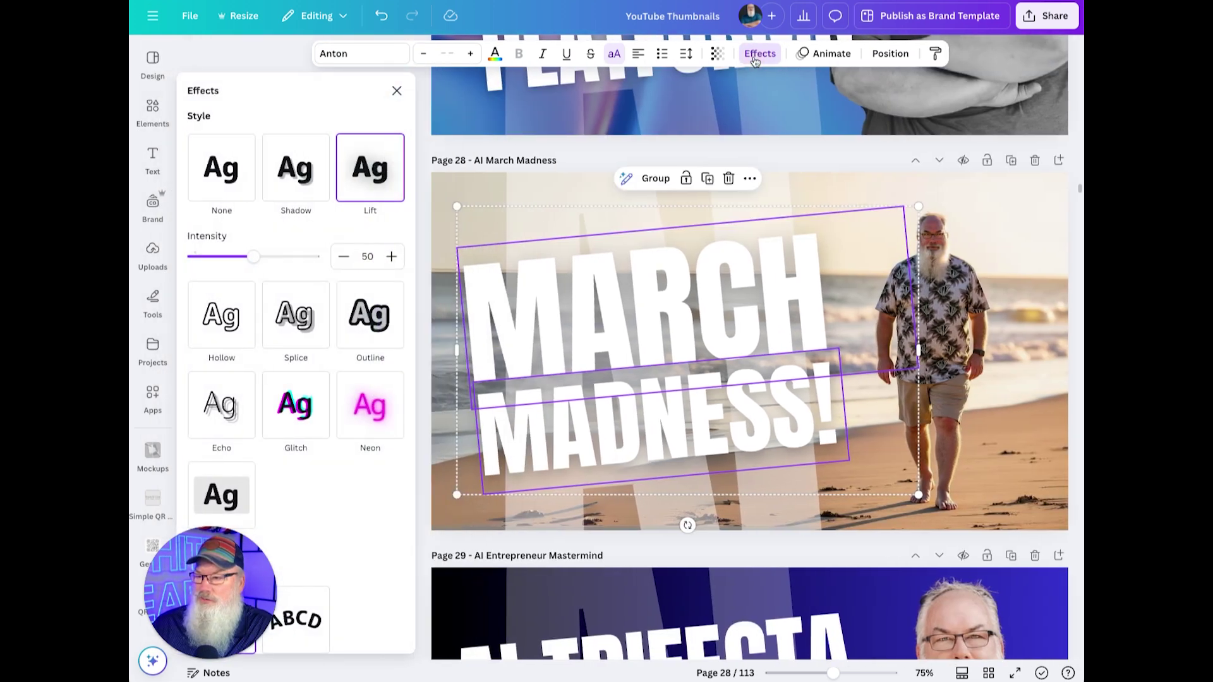
pyautogui.click(369, 319)
pyautogui.click(392, 376)
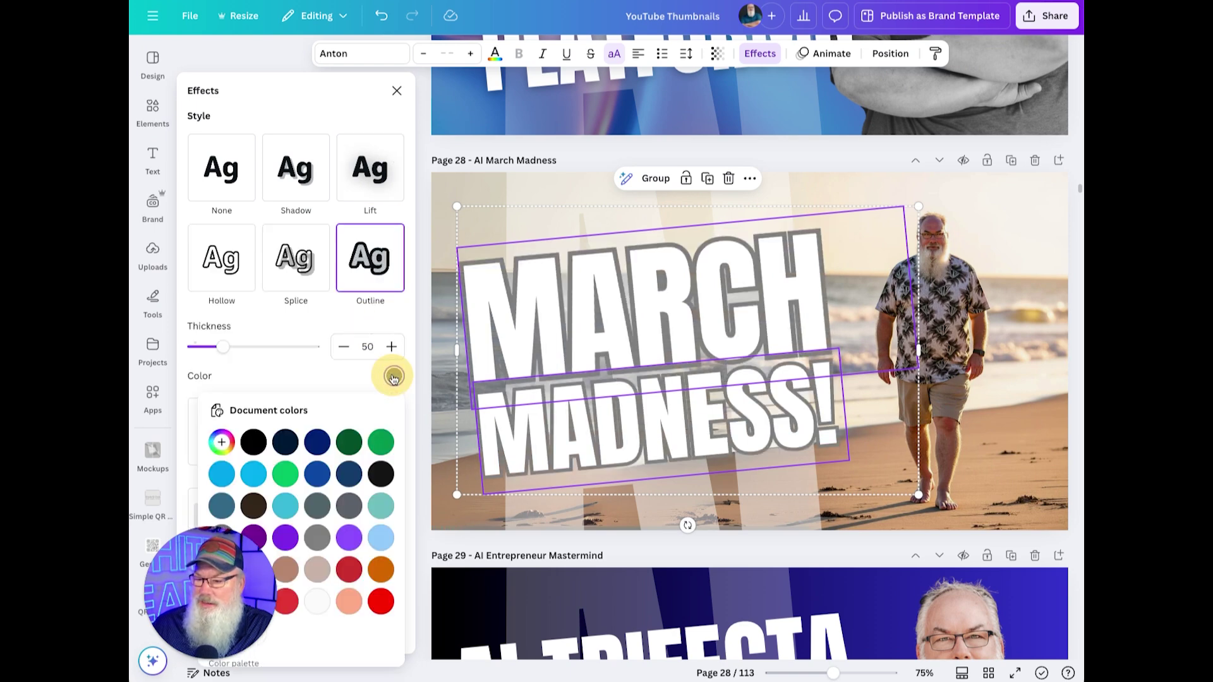
pyautogui.scroll(-2, 335, 432)
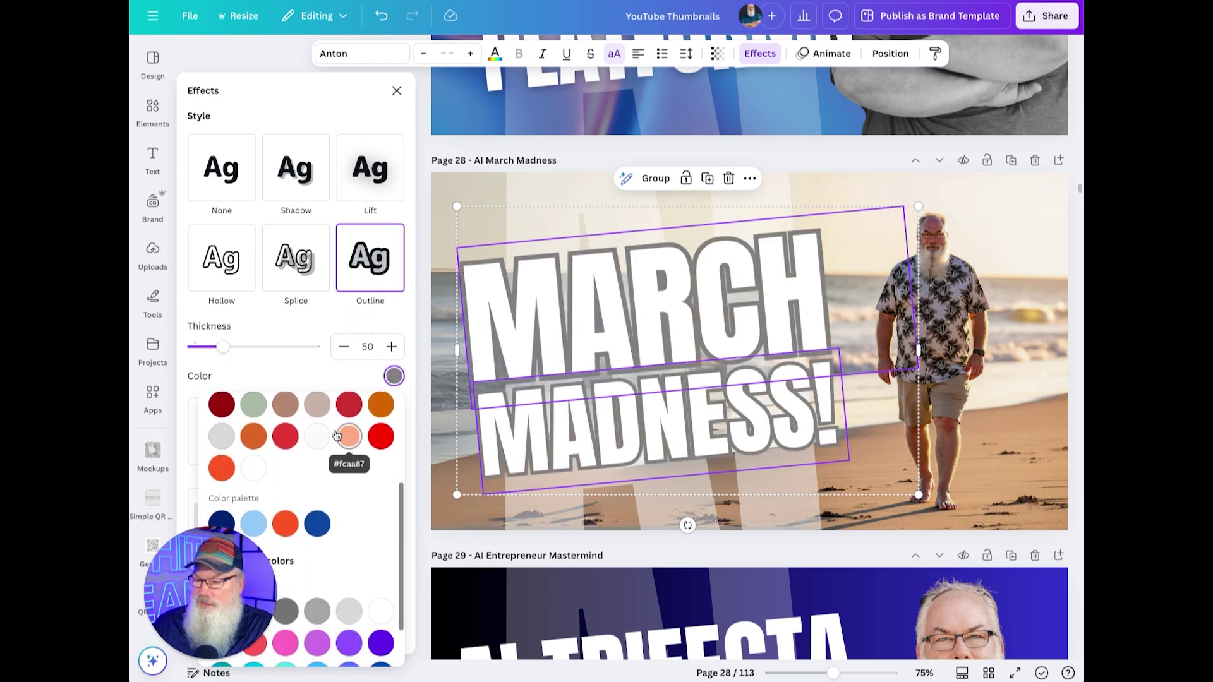
pyautogui.scroll(5, 342, 436)
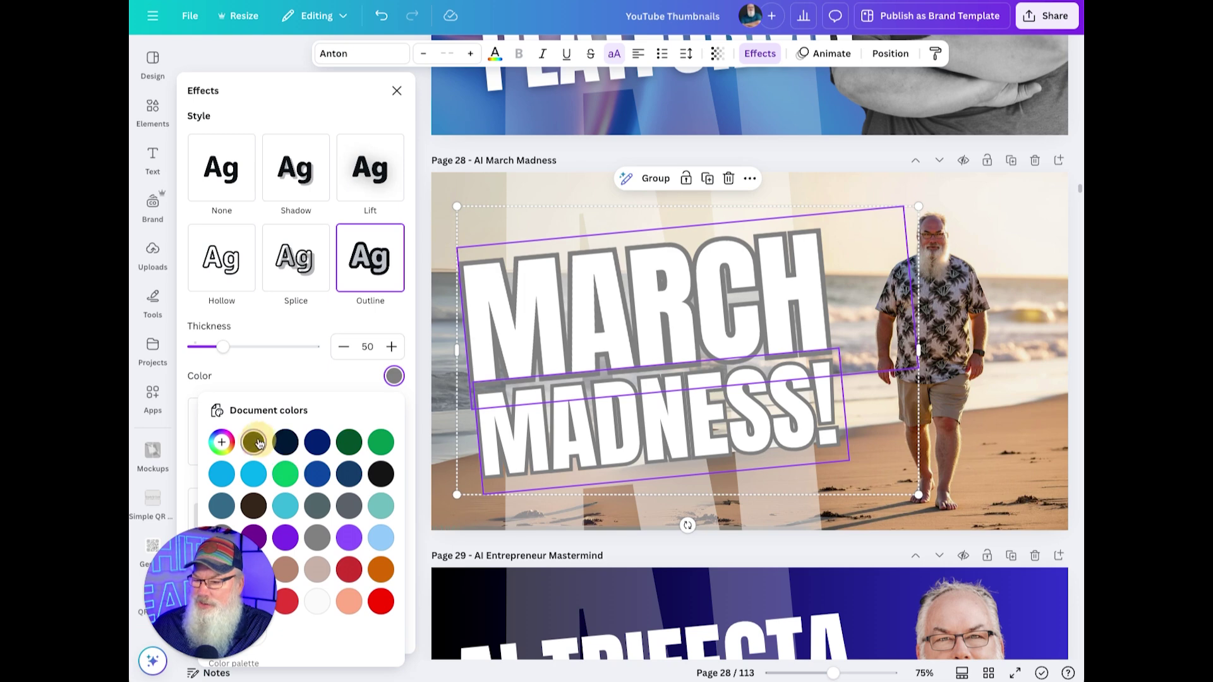
pyautogui.click(255, 443)
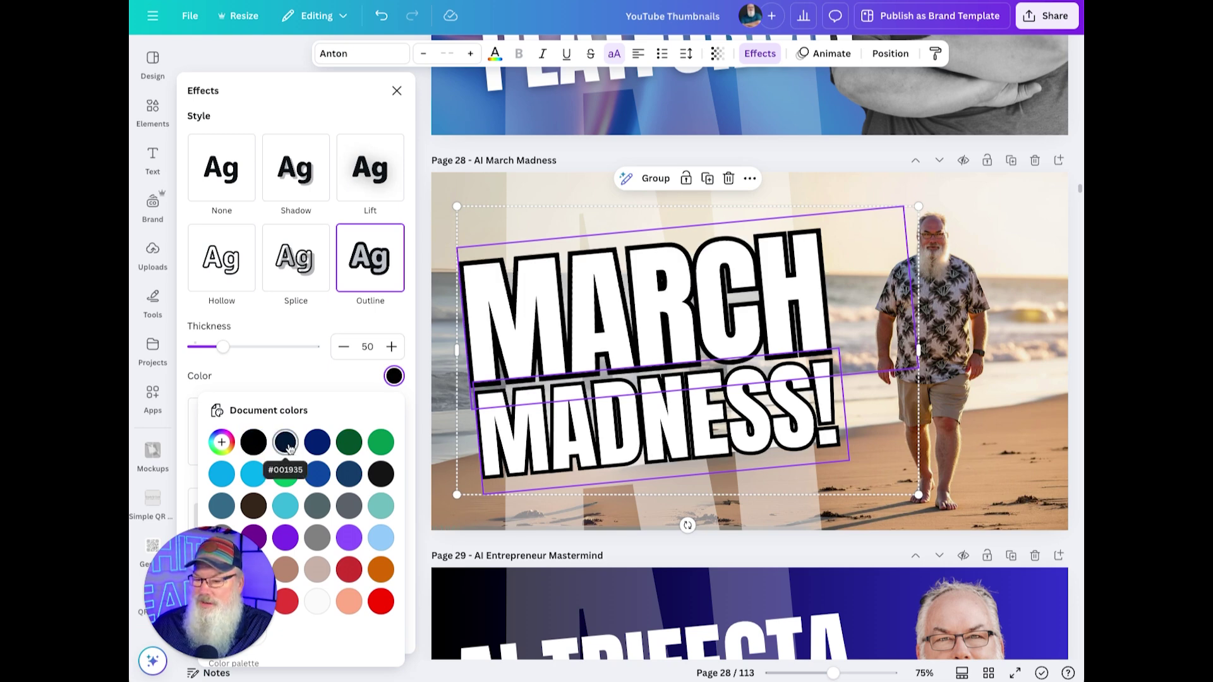
pyautogui.click(380, 475)
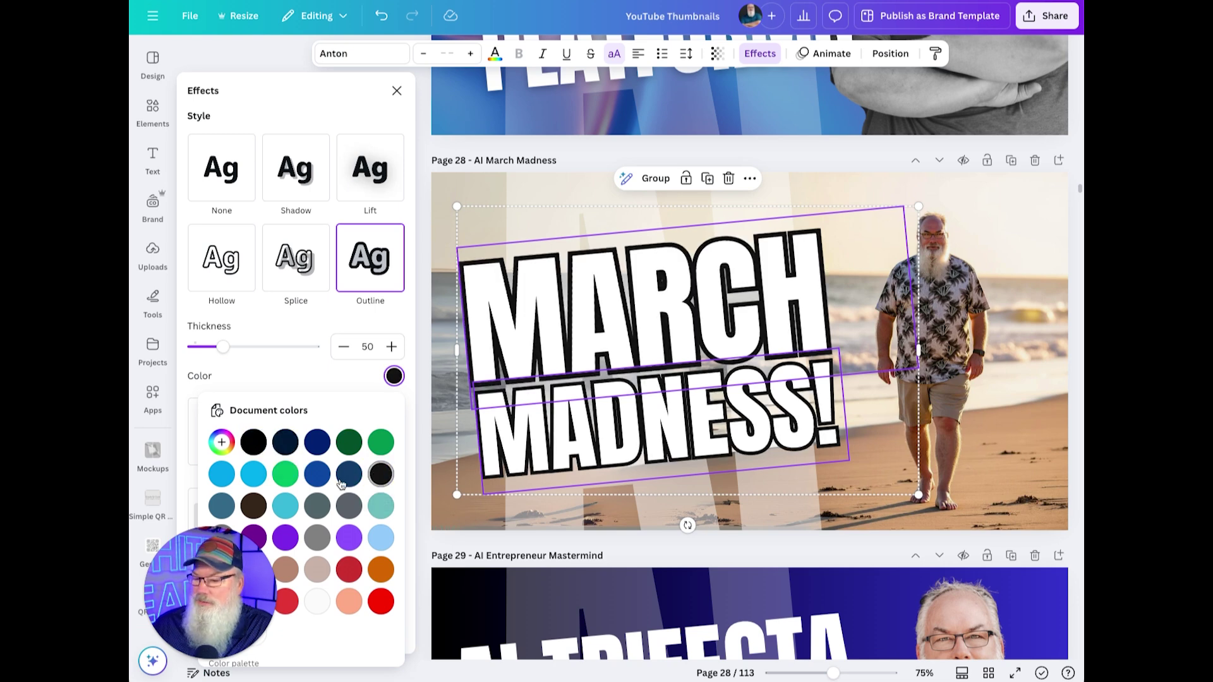
pyautogui.click(256, 504)
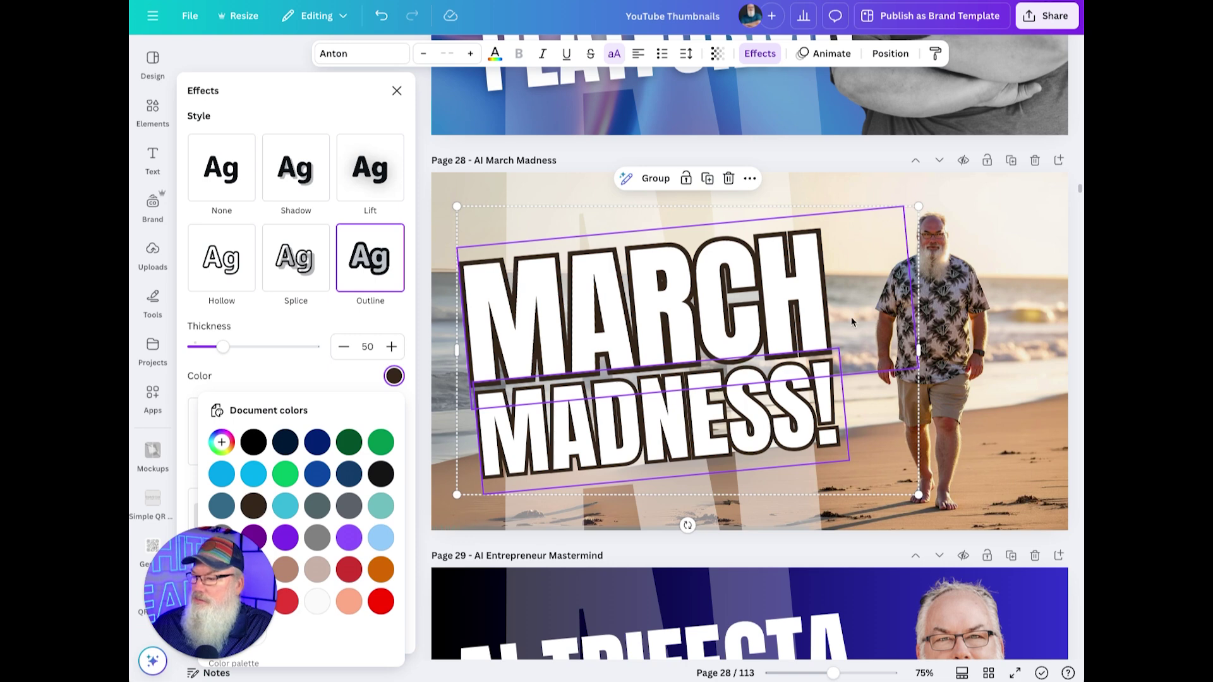
pyautogui.click(1037, 257)
pyautogui.scroll(3, 1036, 256)
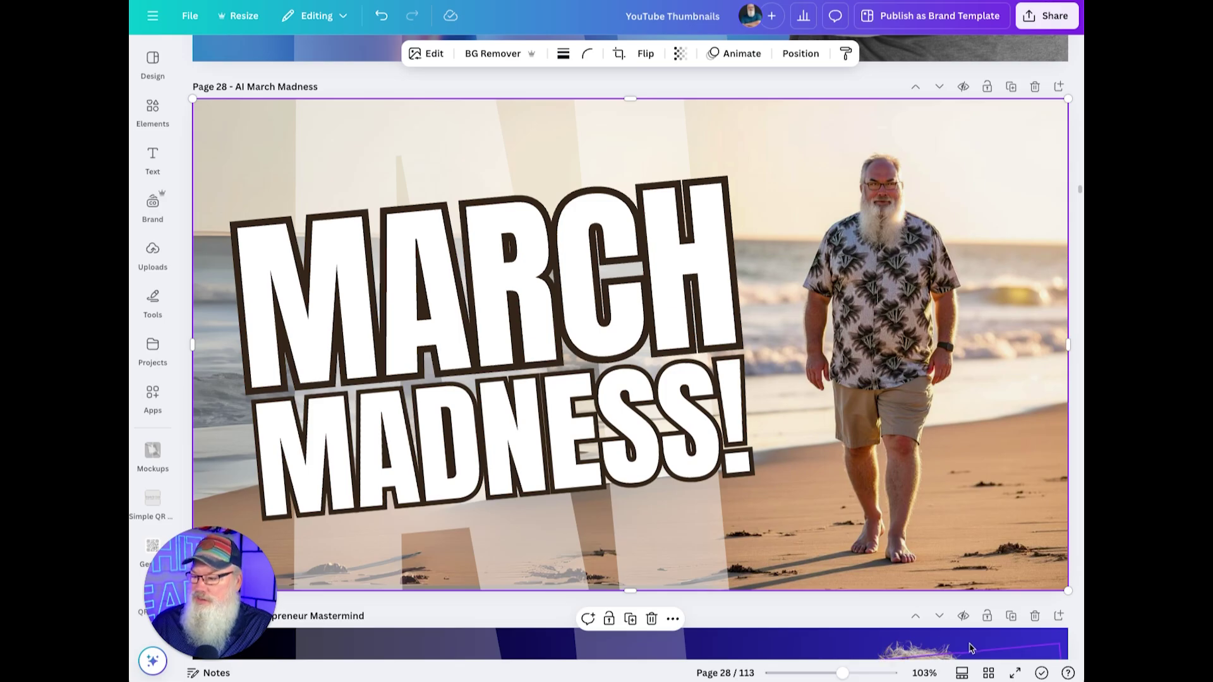
pyautogui.click(988, 673)
pyautogui.scroll(-15, 758, 347)
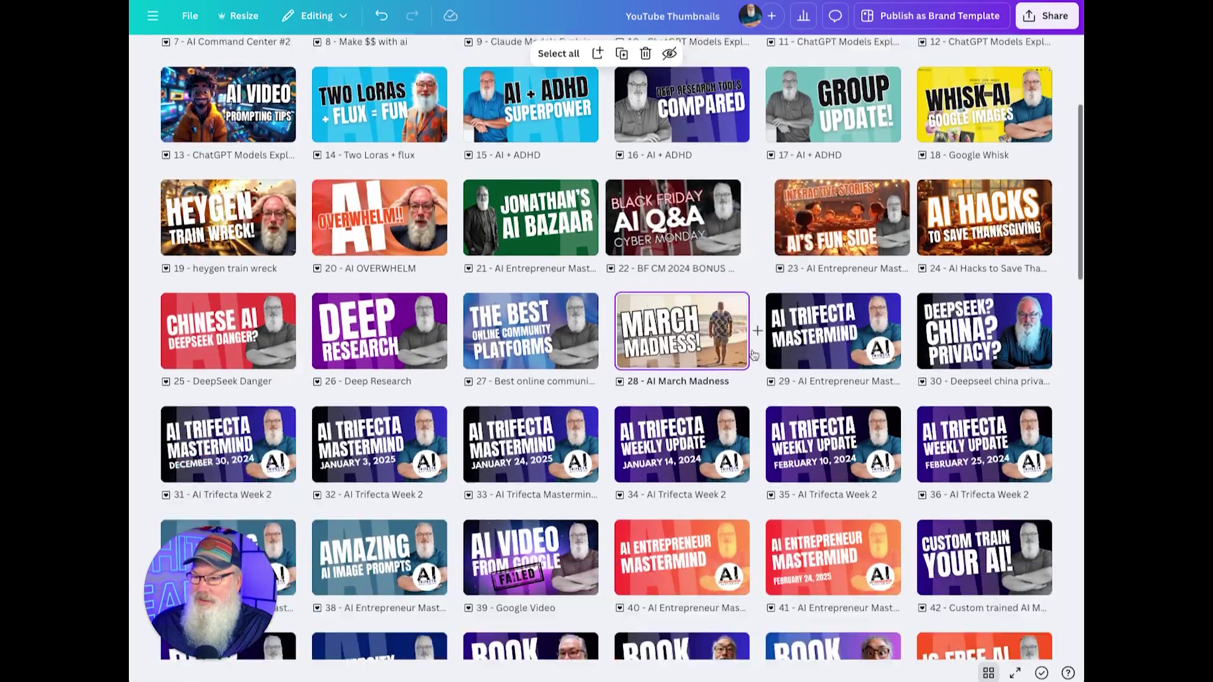
pyautogui.scroll(20, 753, 352)
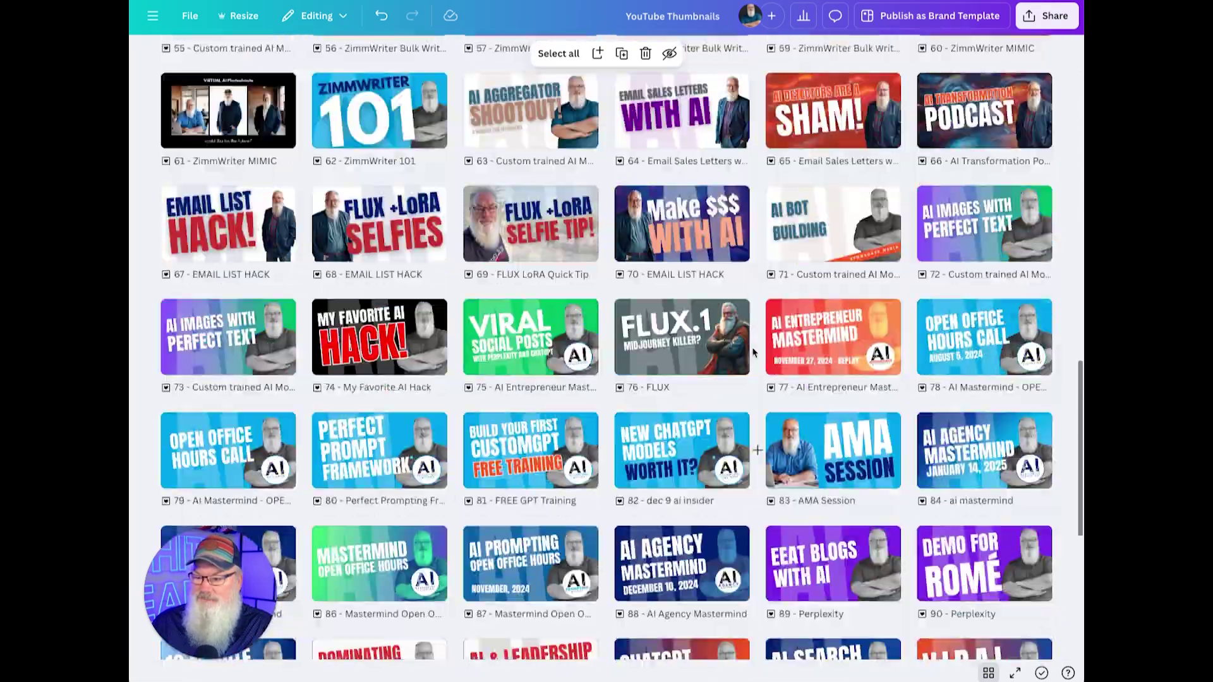
pyautogui.scroll(-2, 710, 359)
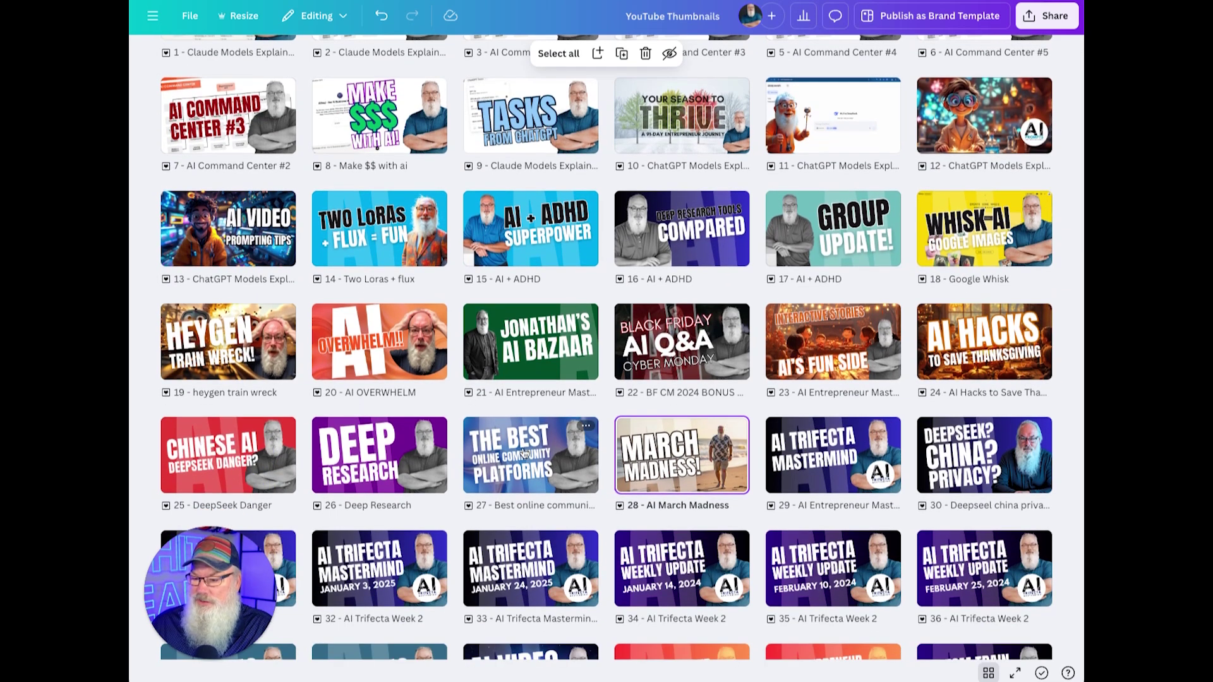
pyautogui.doubleClick(538, 455)
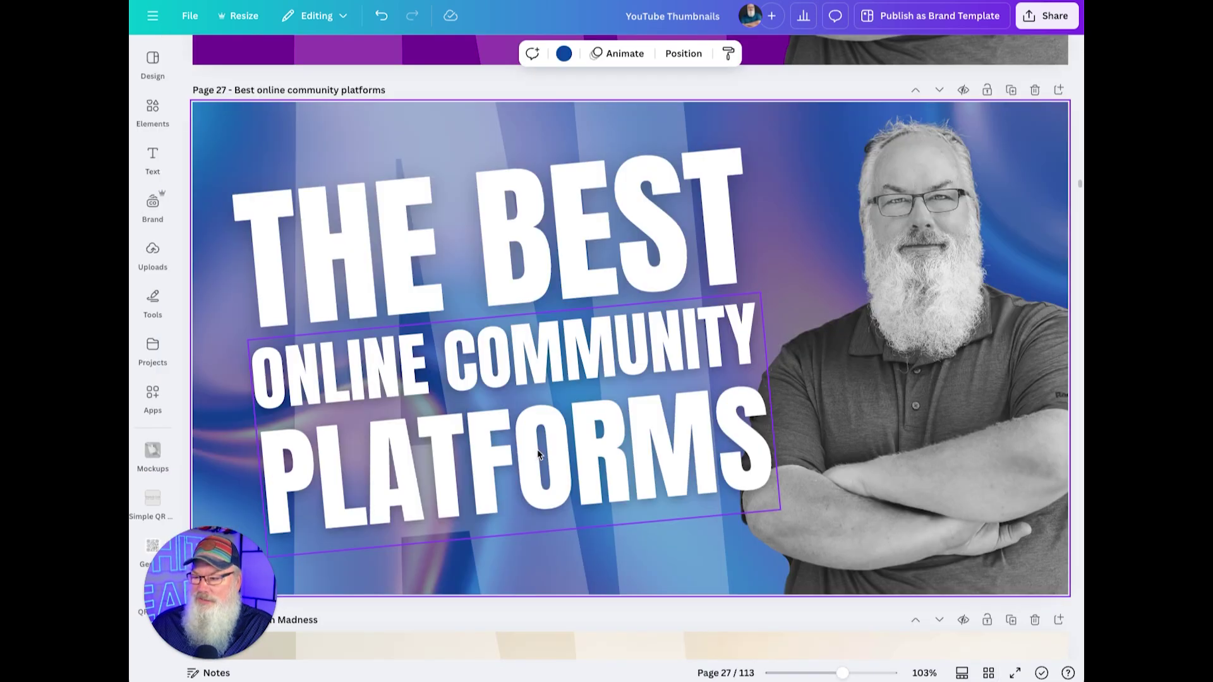
pyautogui.scroll(-8, 556, 439)
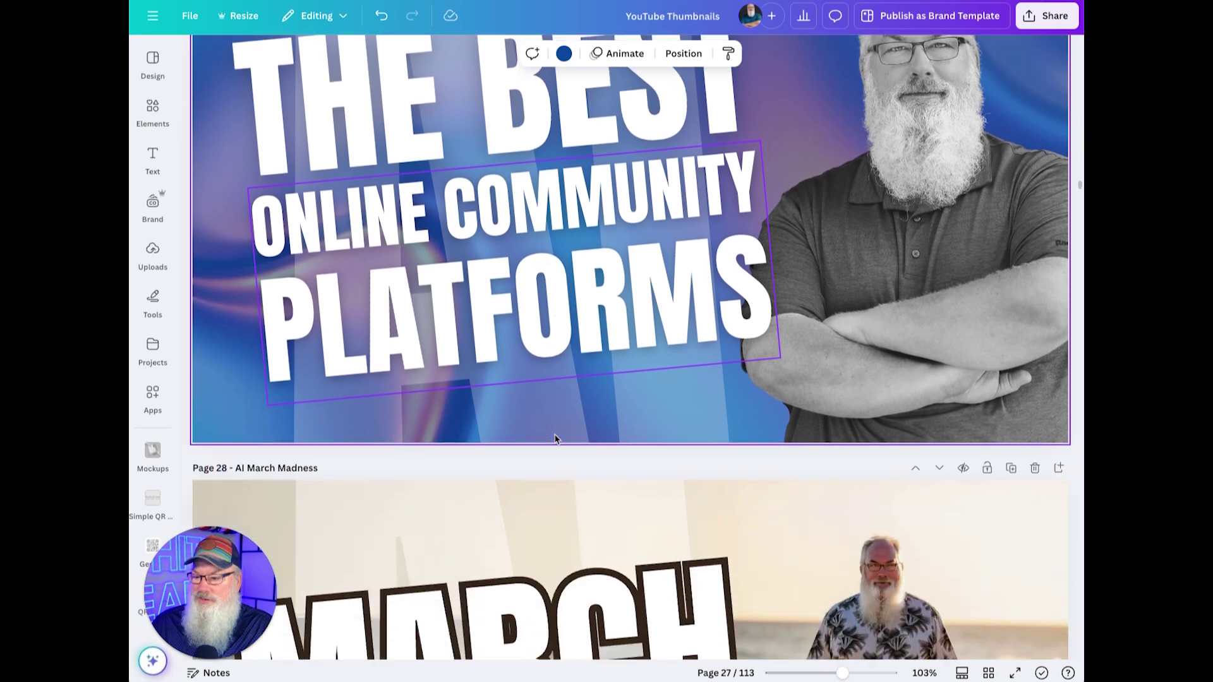
pyautogui.scroll(1, 556, 438)
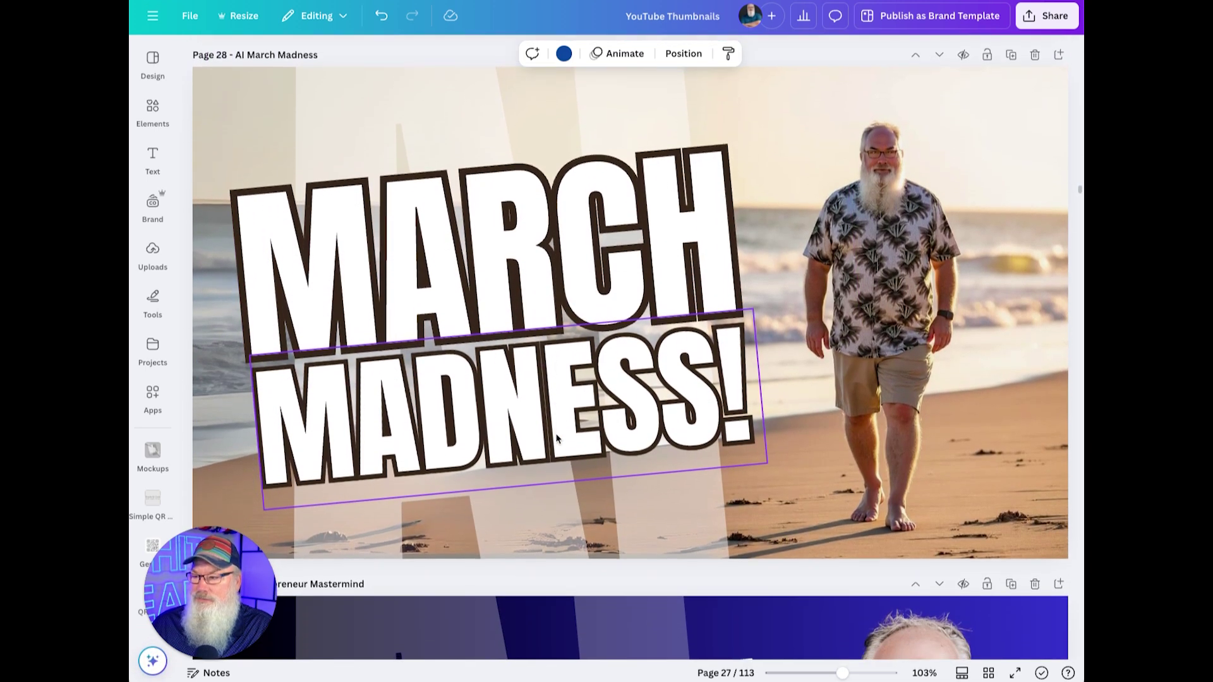
pyautogui.scroll(-1, 557, 438)
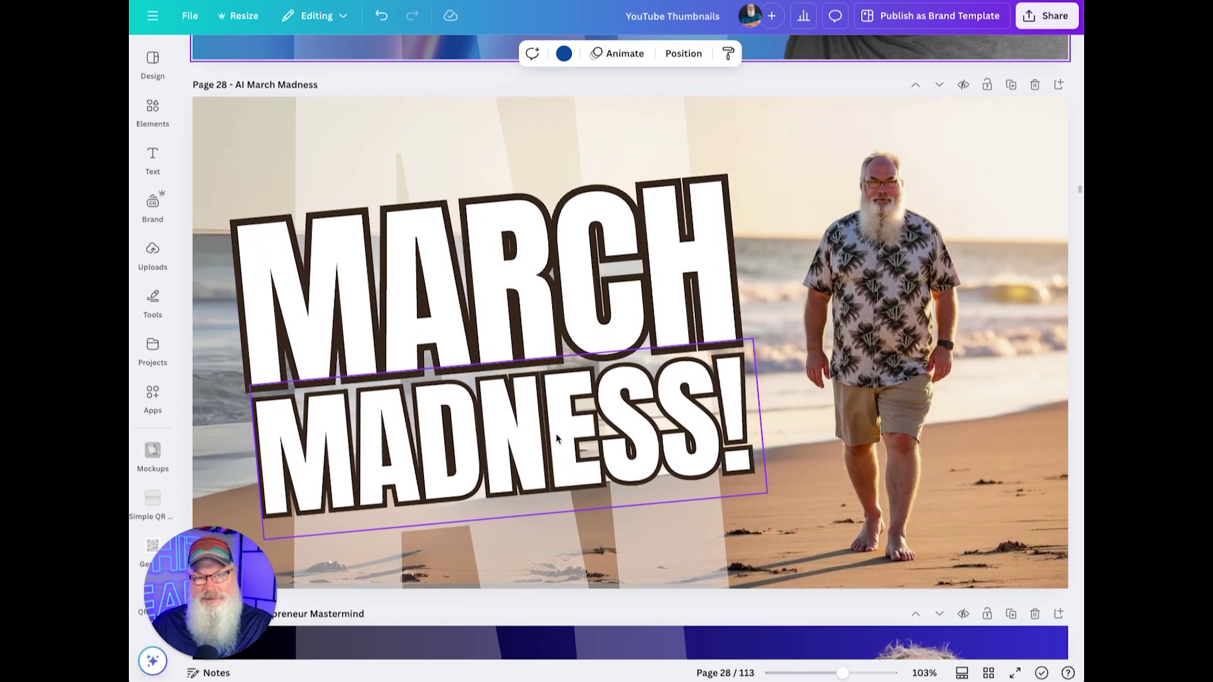